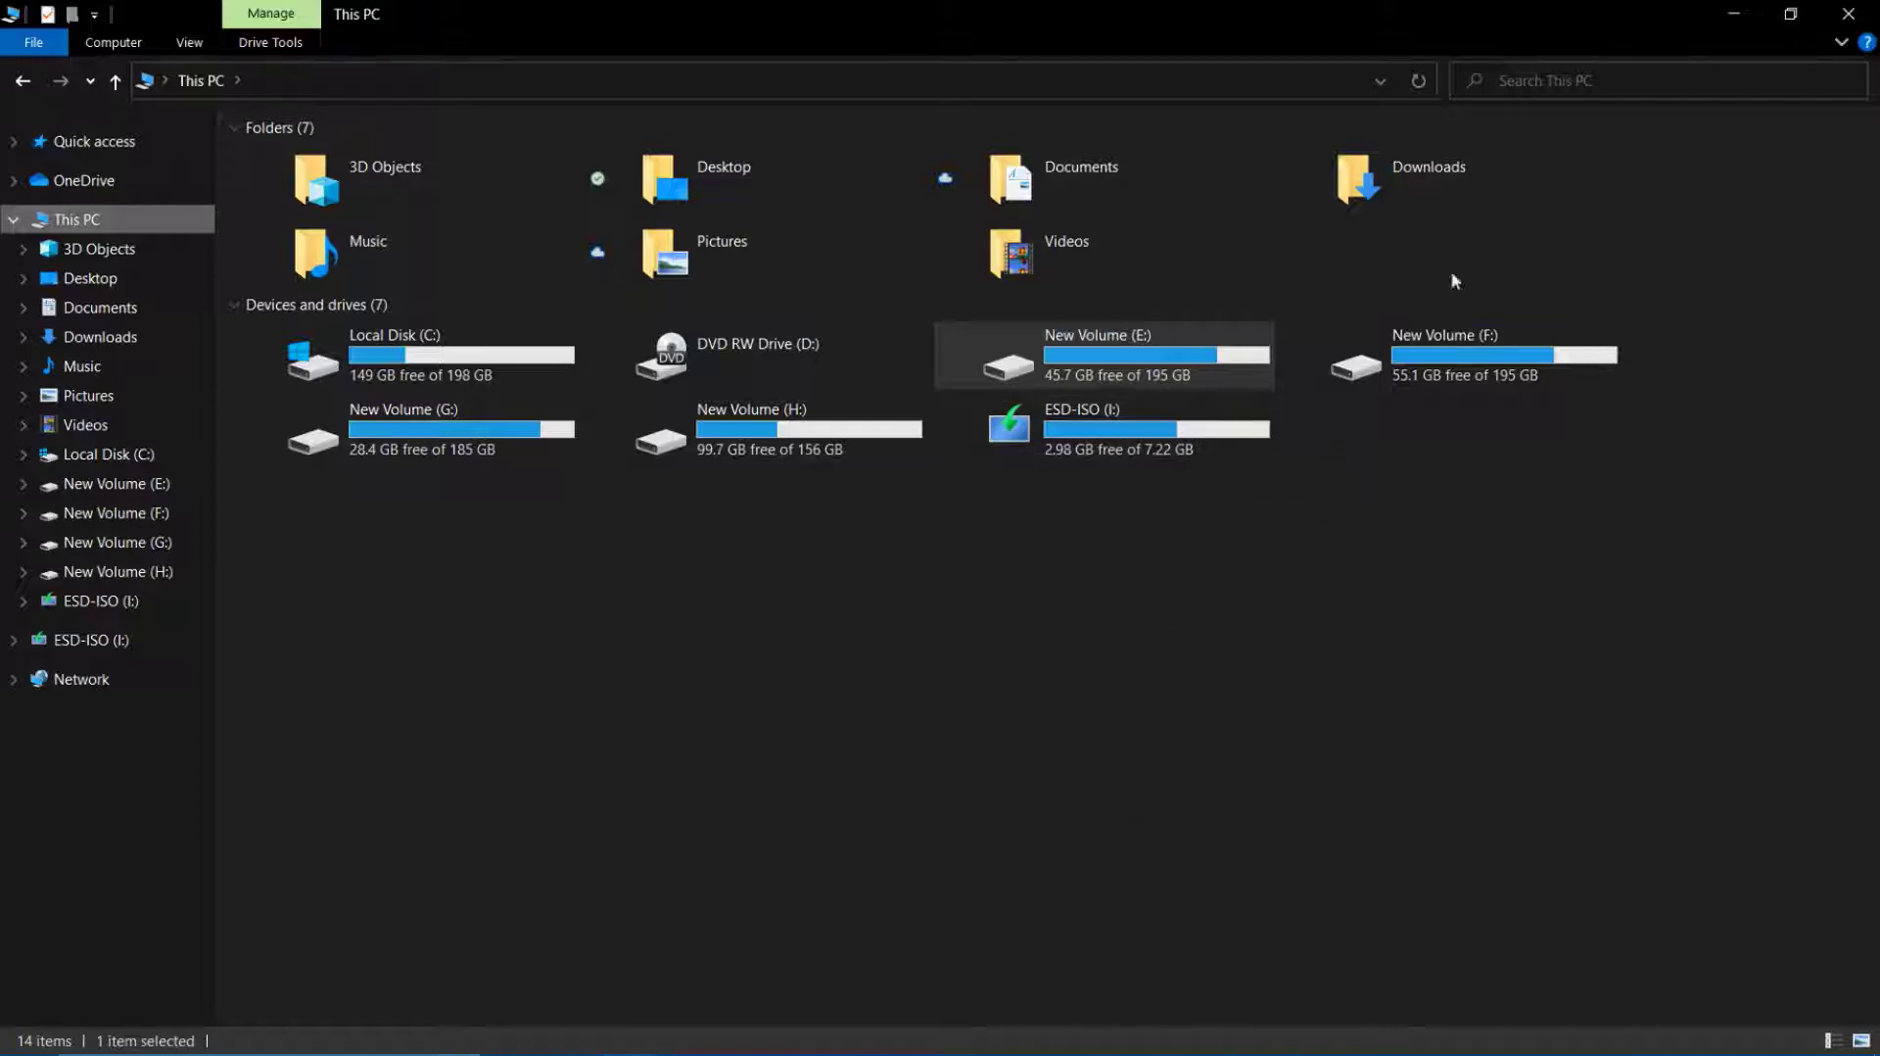
# Step: Minimize the File Explorer window and launch a Command Prompt by running cmd
pyautogui.click(1709, 18)
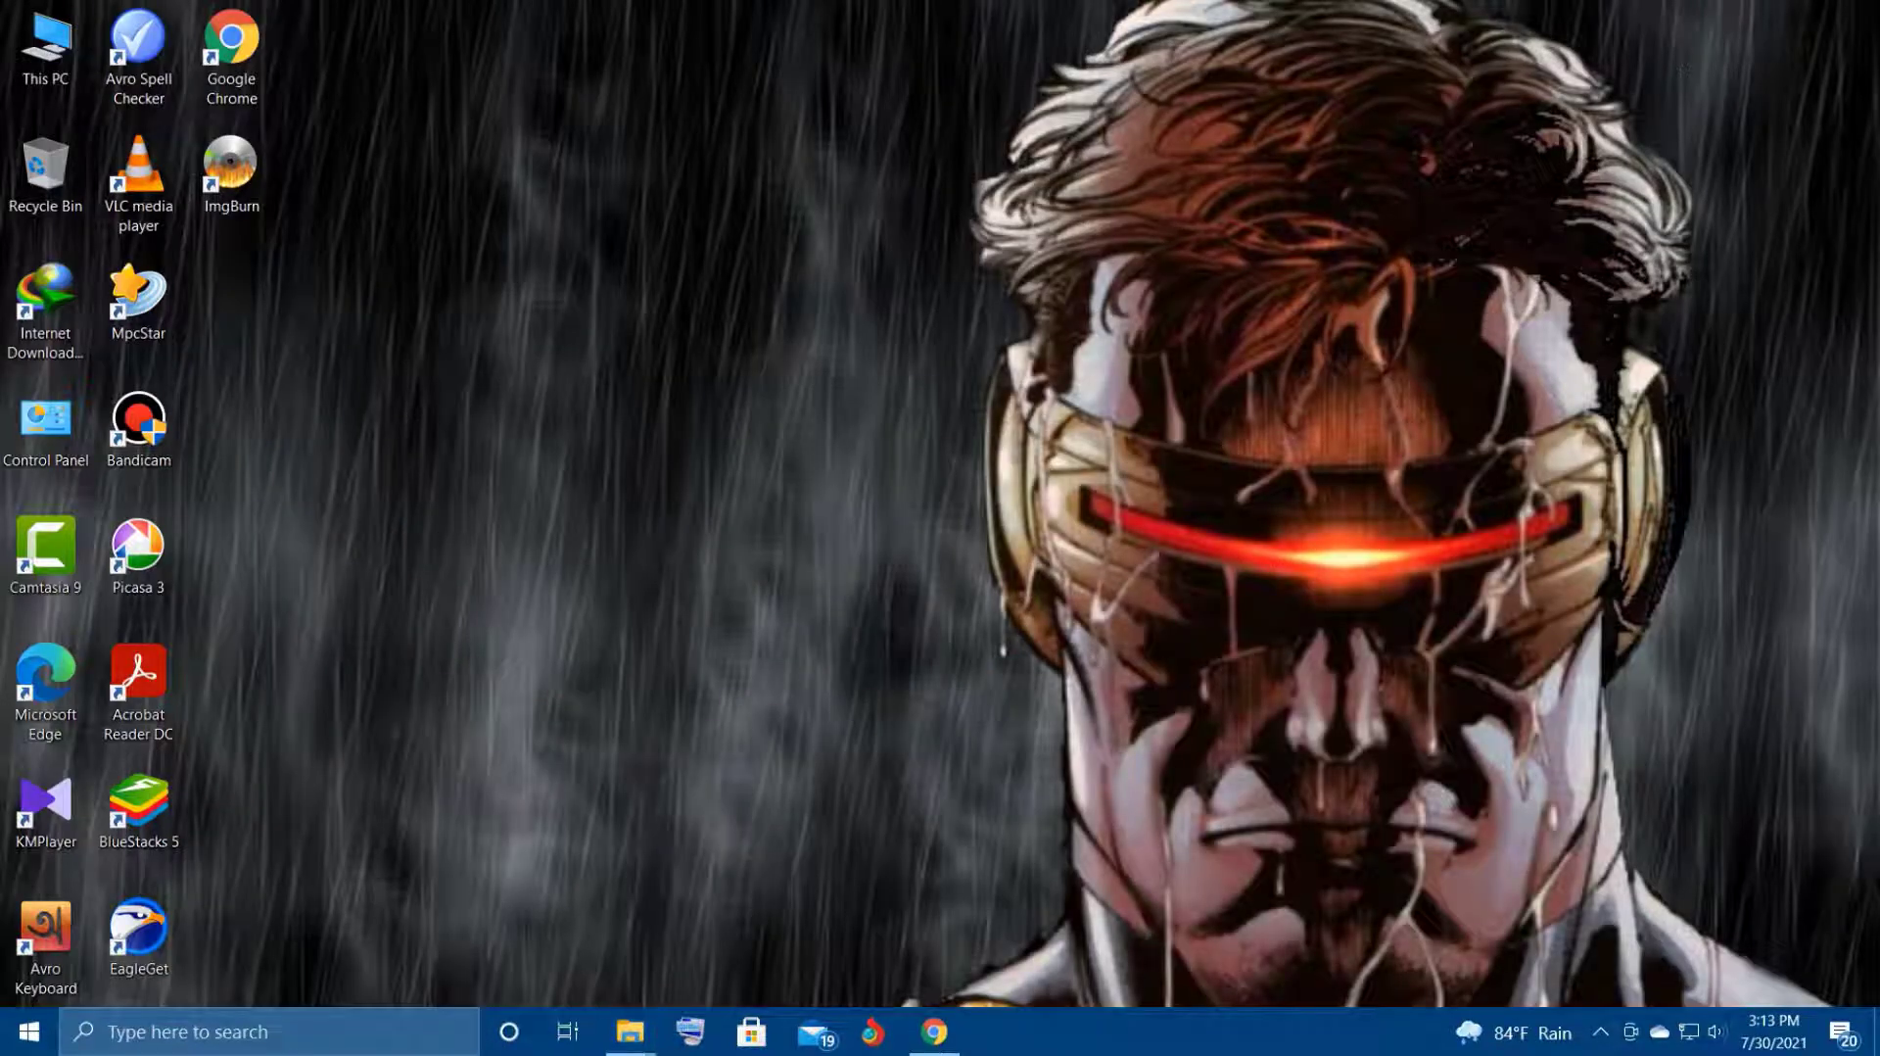
pyautogui.rightClick(29, 1031)
pyautogui.click(57, 895)
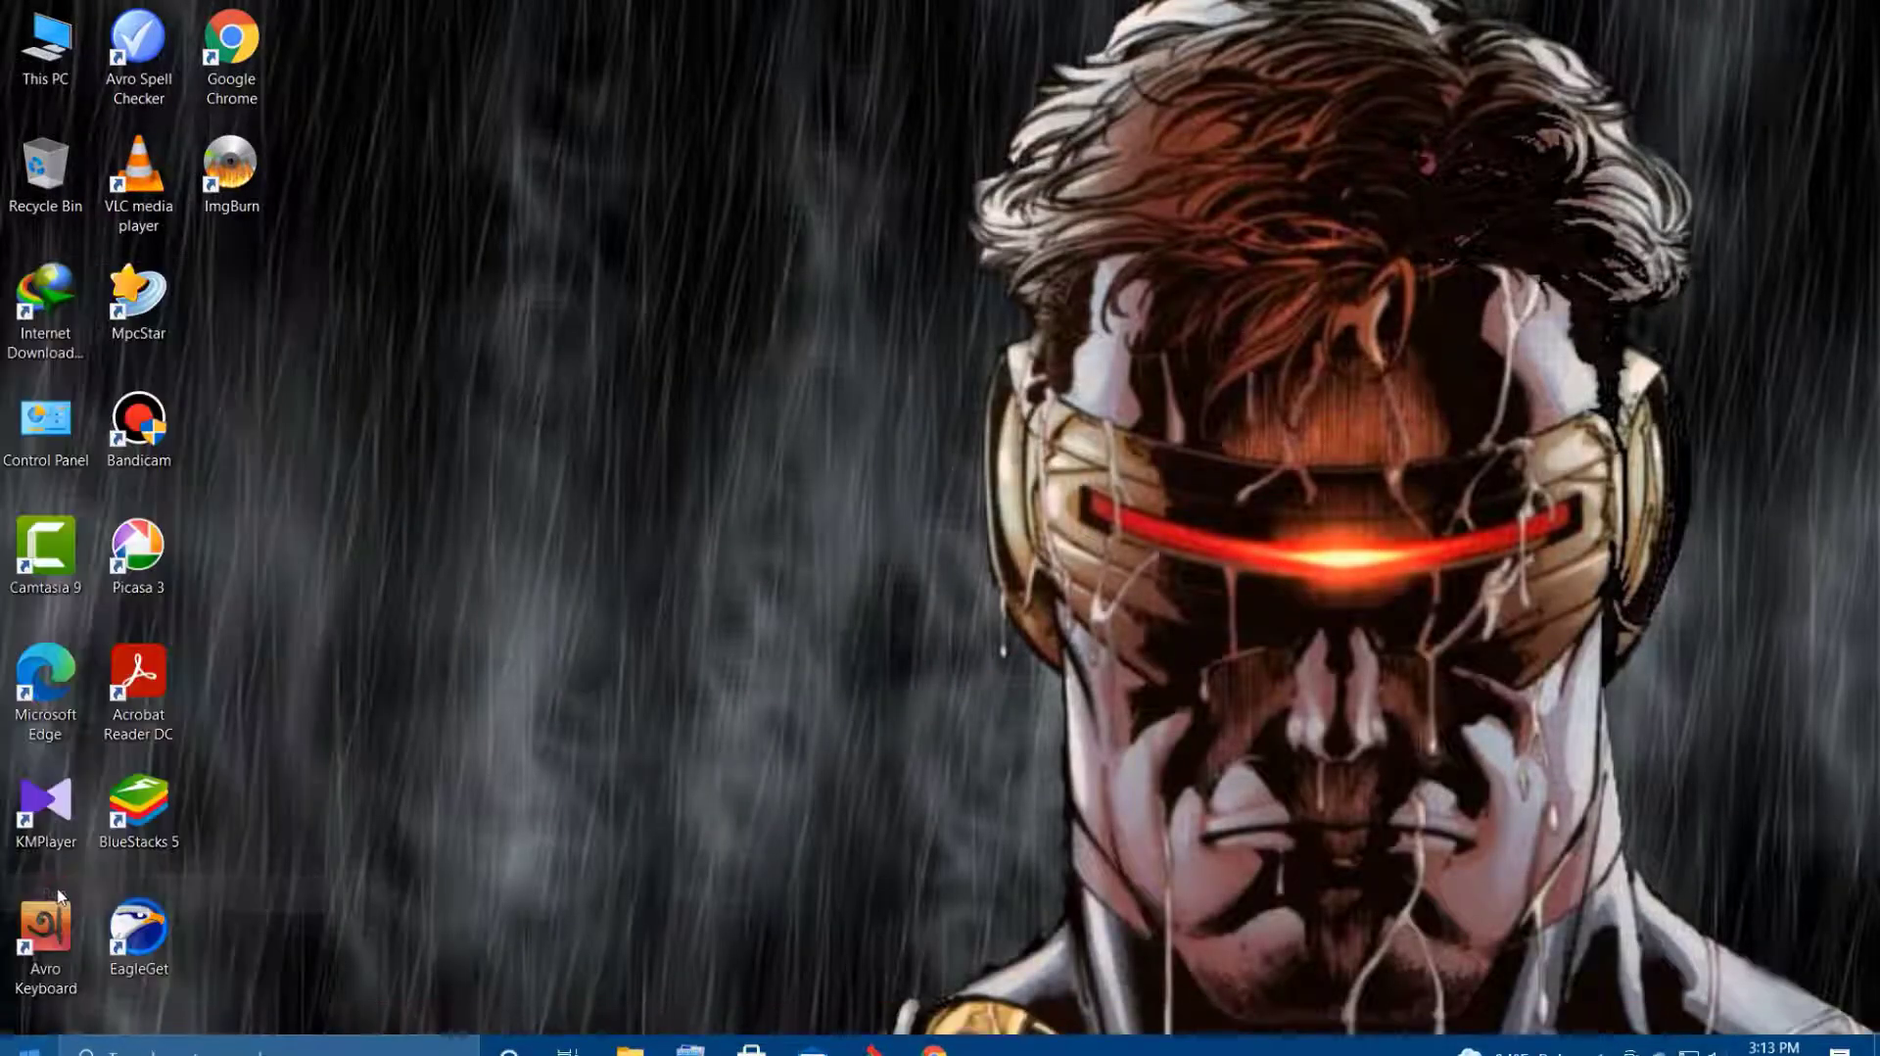
pyautogui.write('cmd')
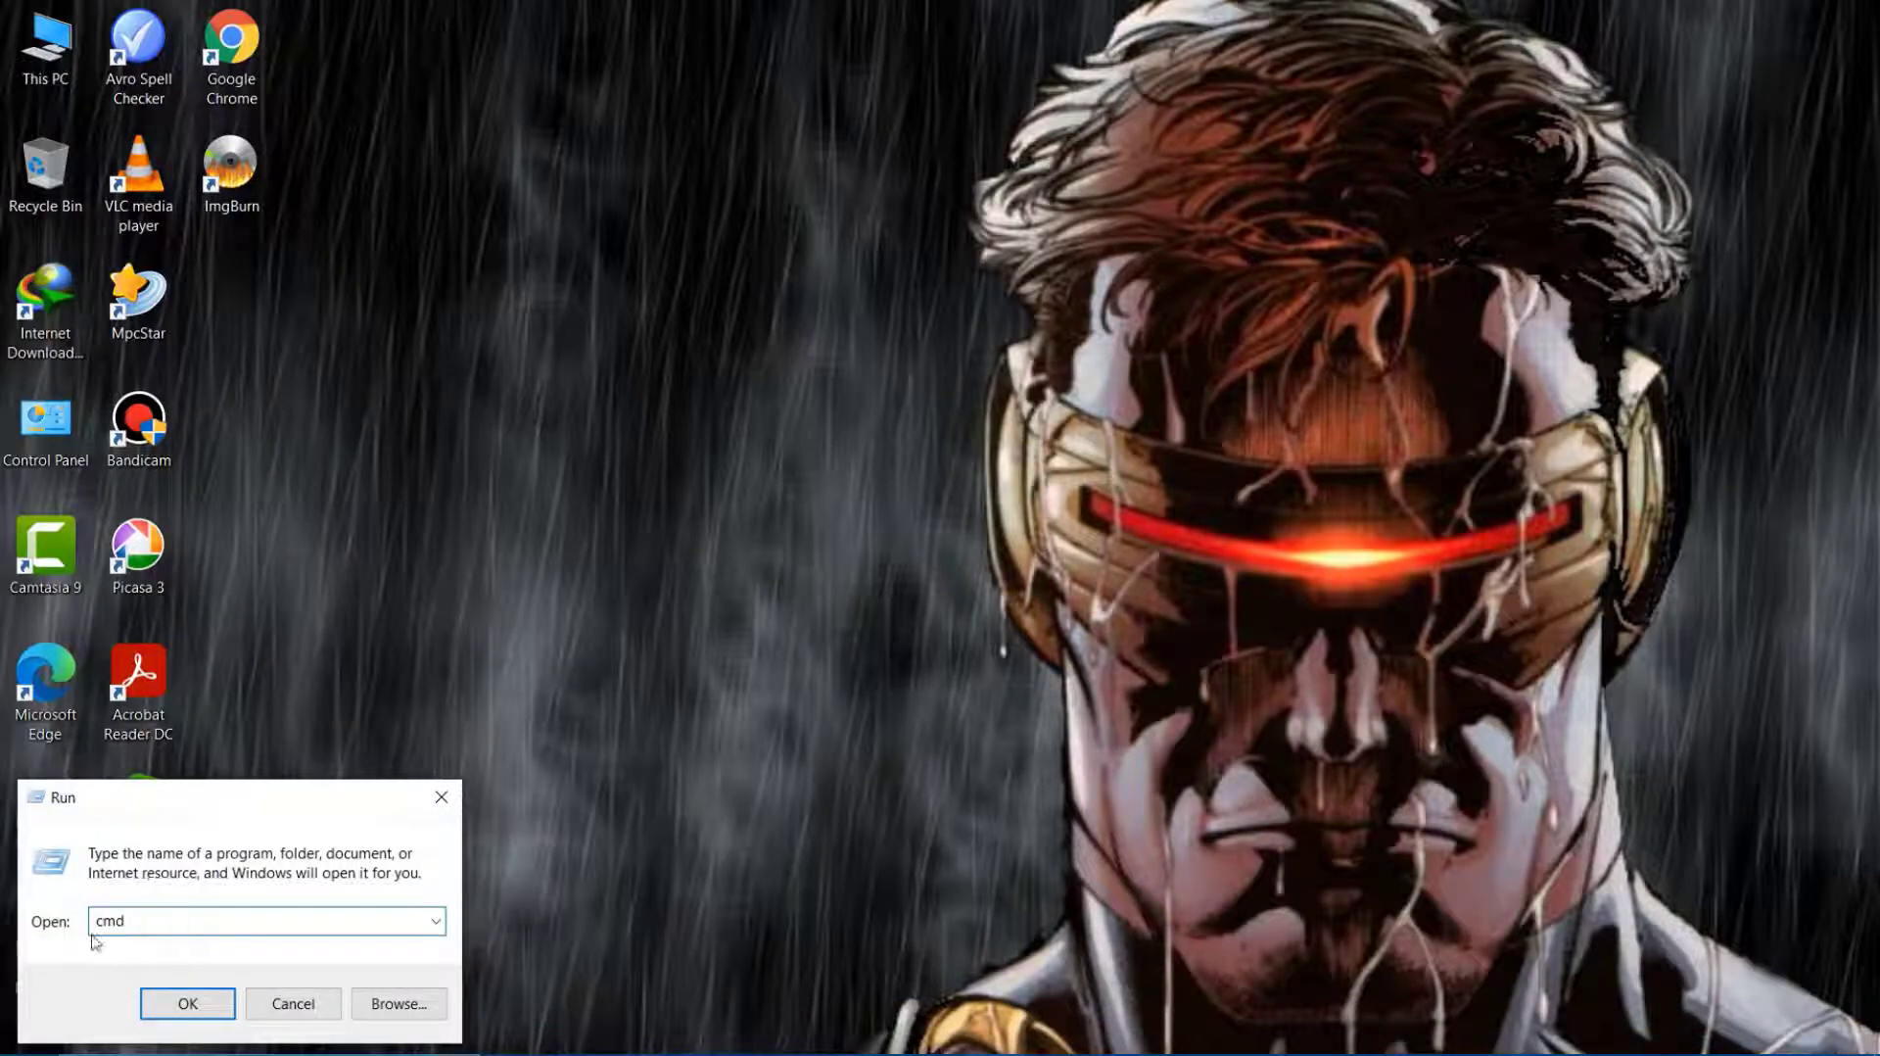
pyautogui.click(194, 1008)
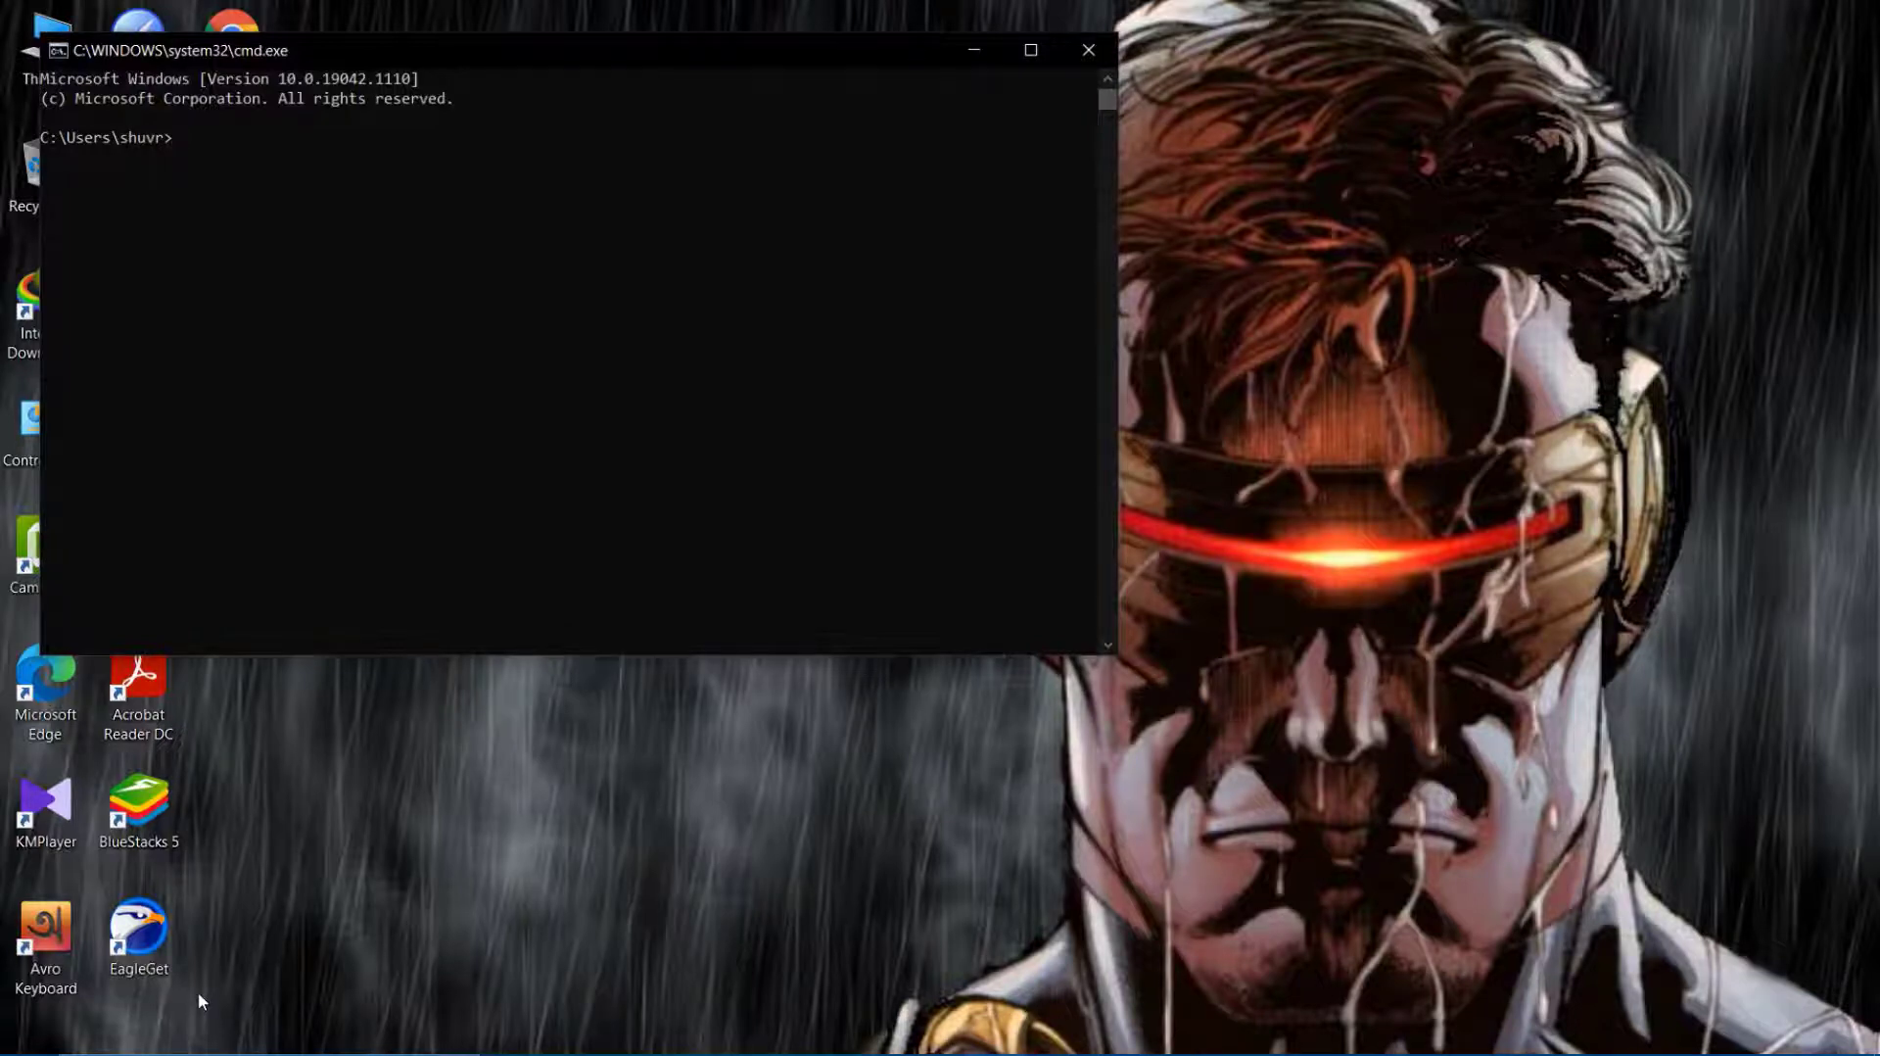
# Step: Start the diskpart utility from the Command Prompt and approve its elevation request
pyautogui.write('disk')
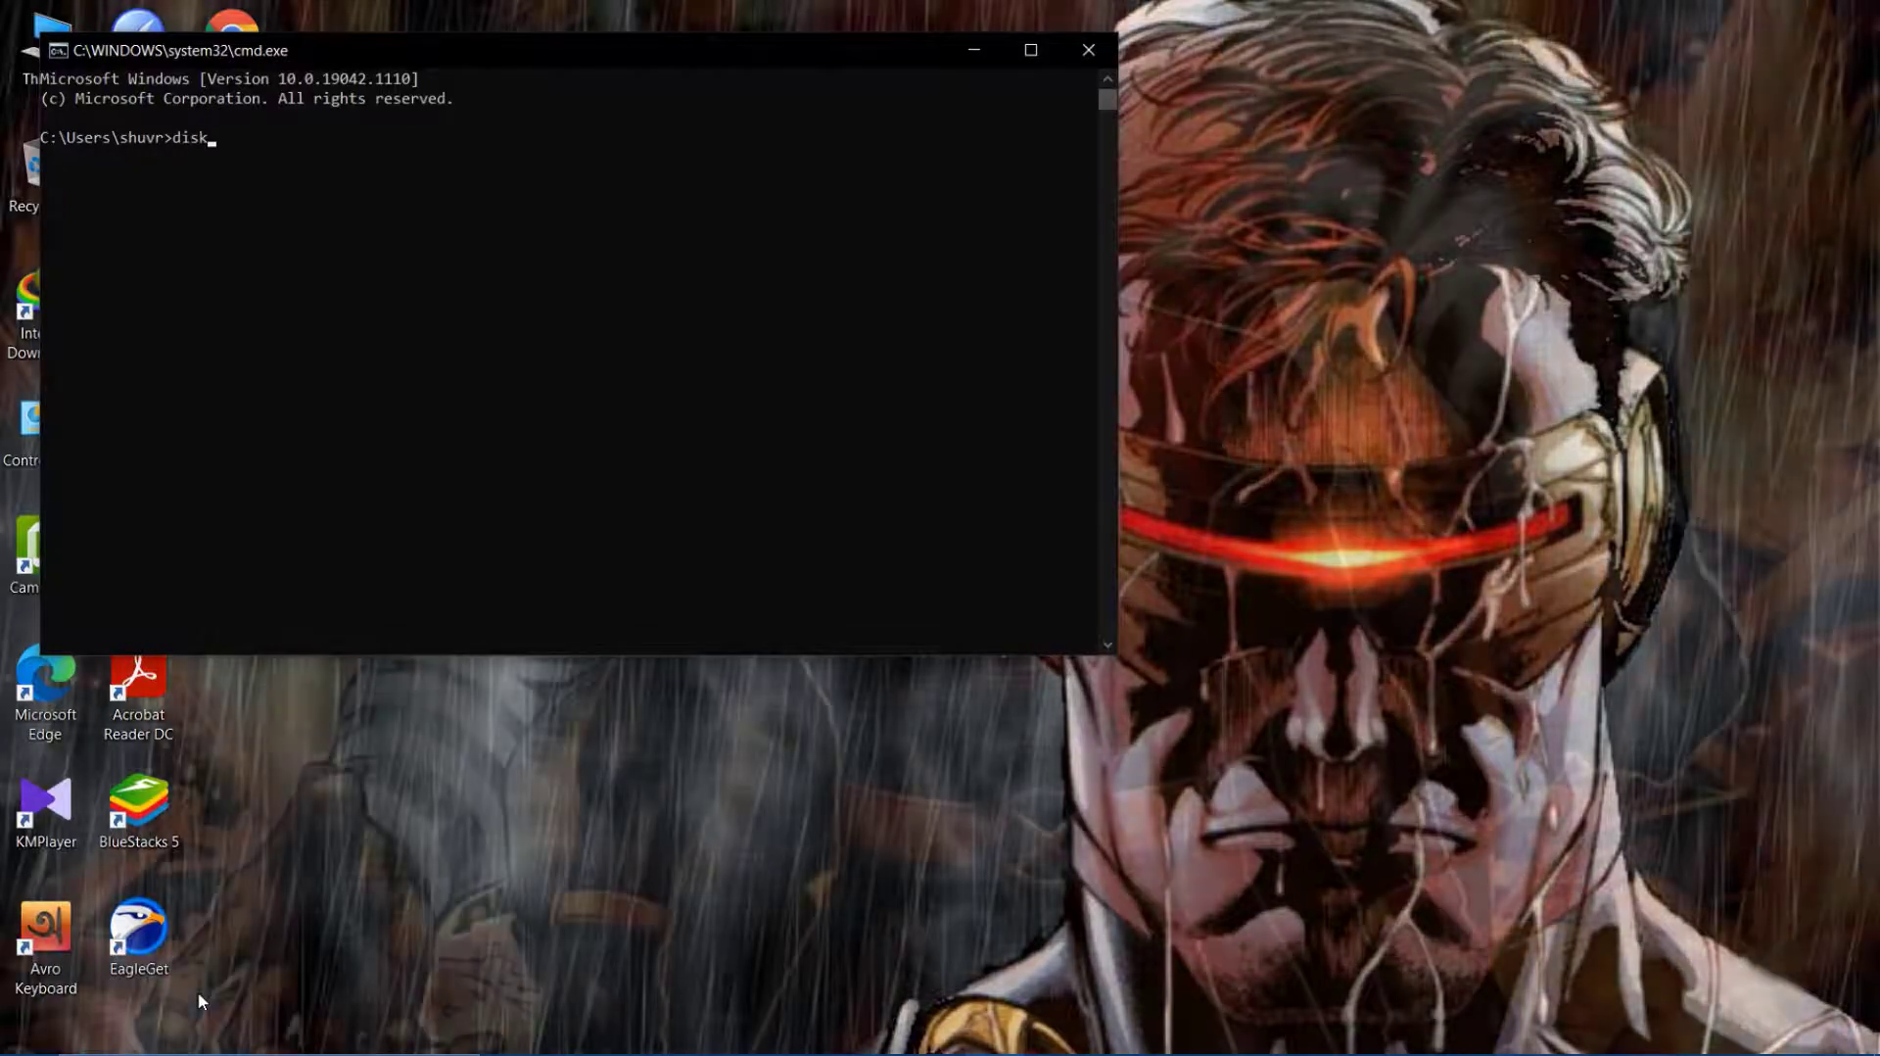
pyautogui.write('part')
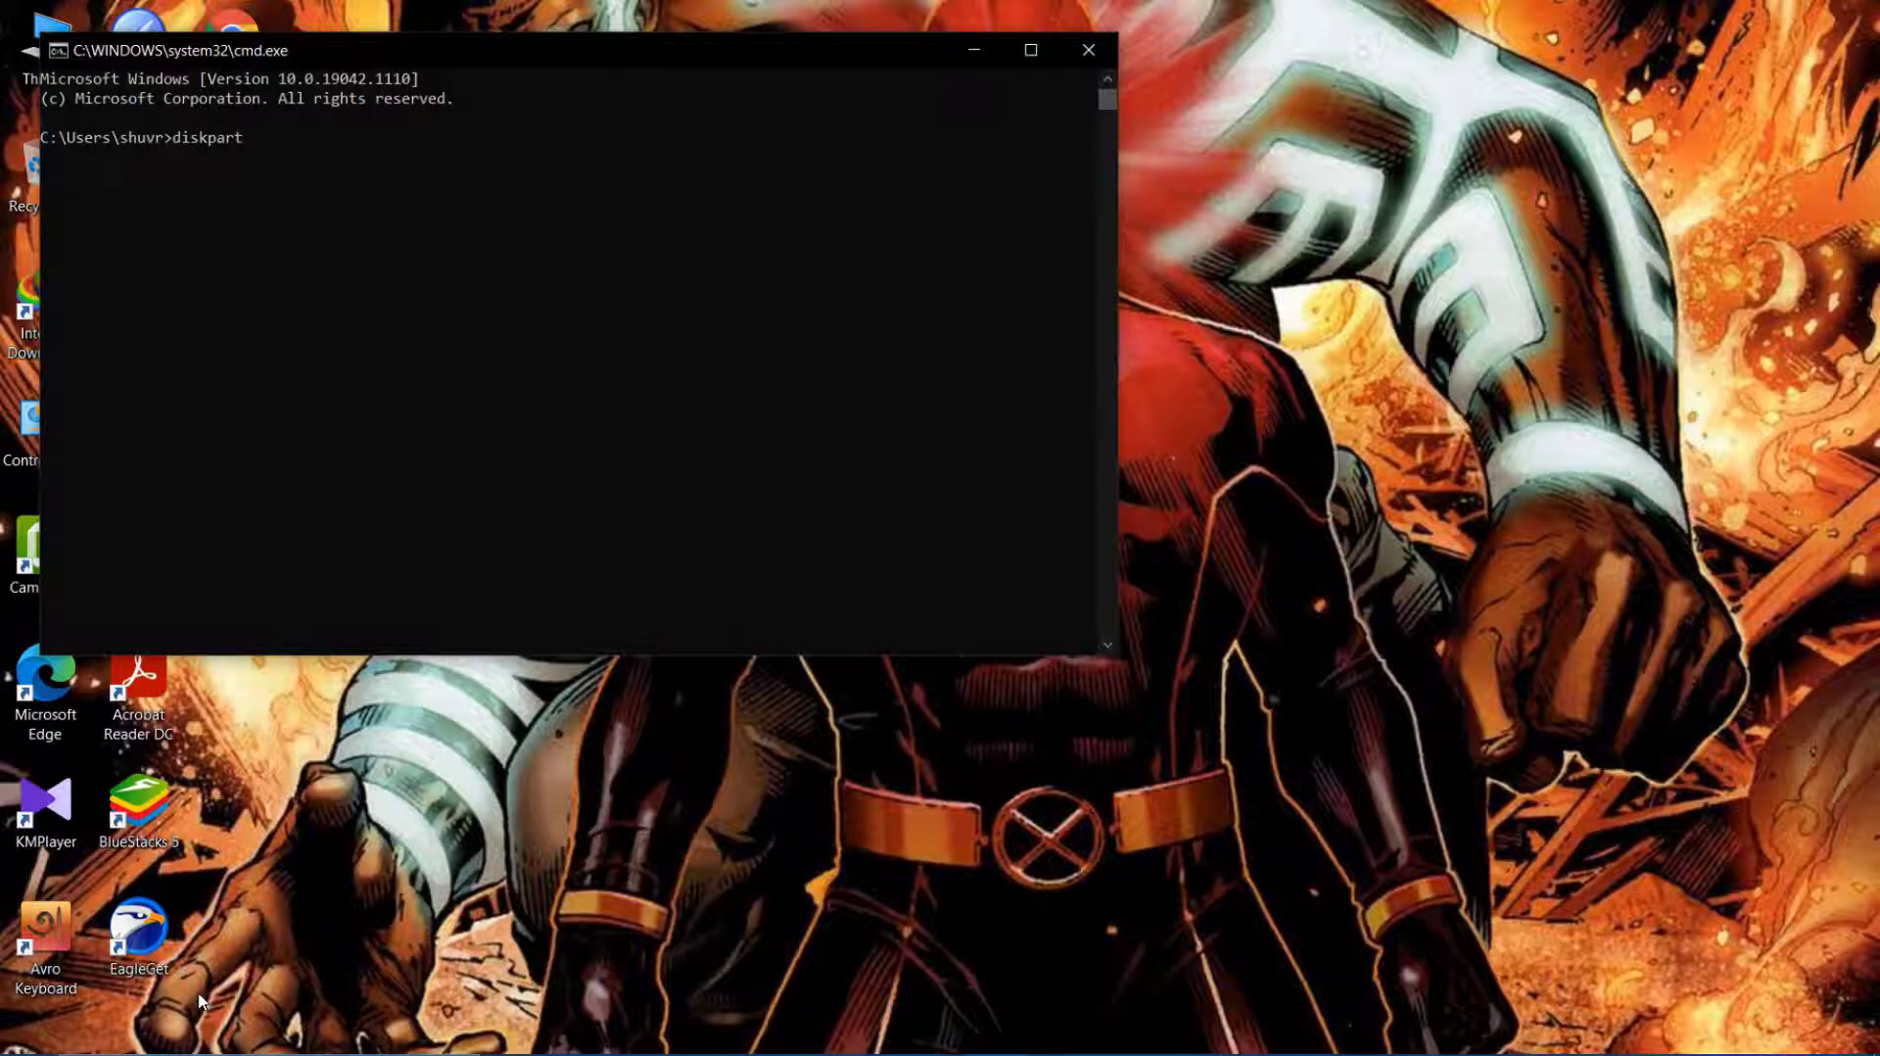
pyautogui.press('Return')
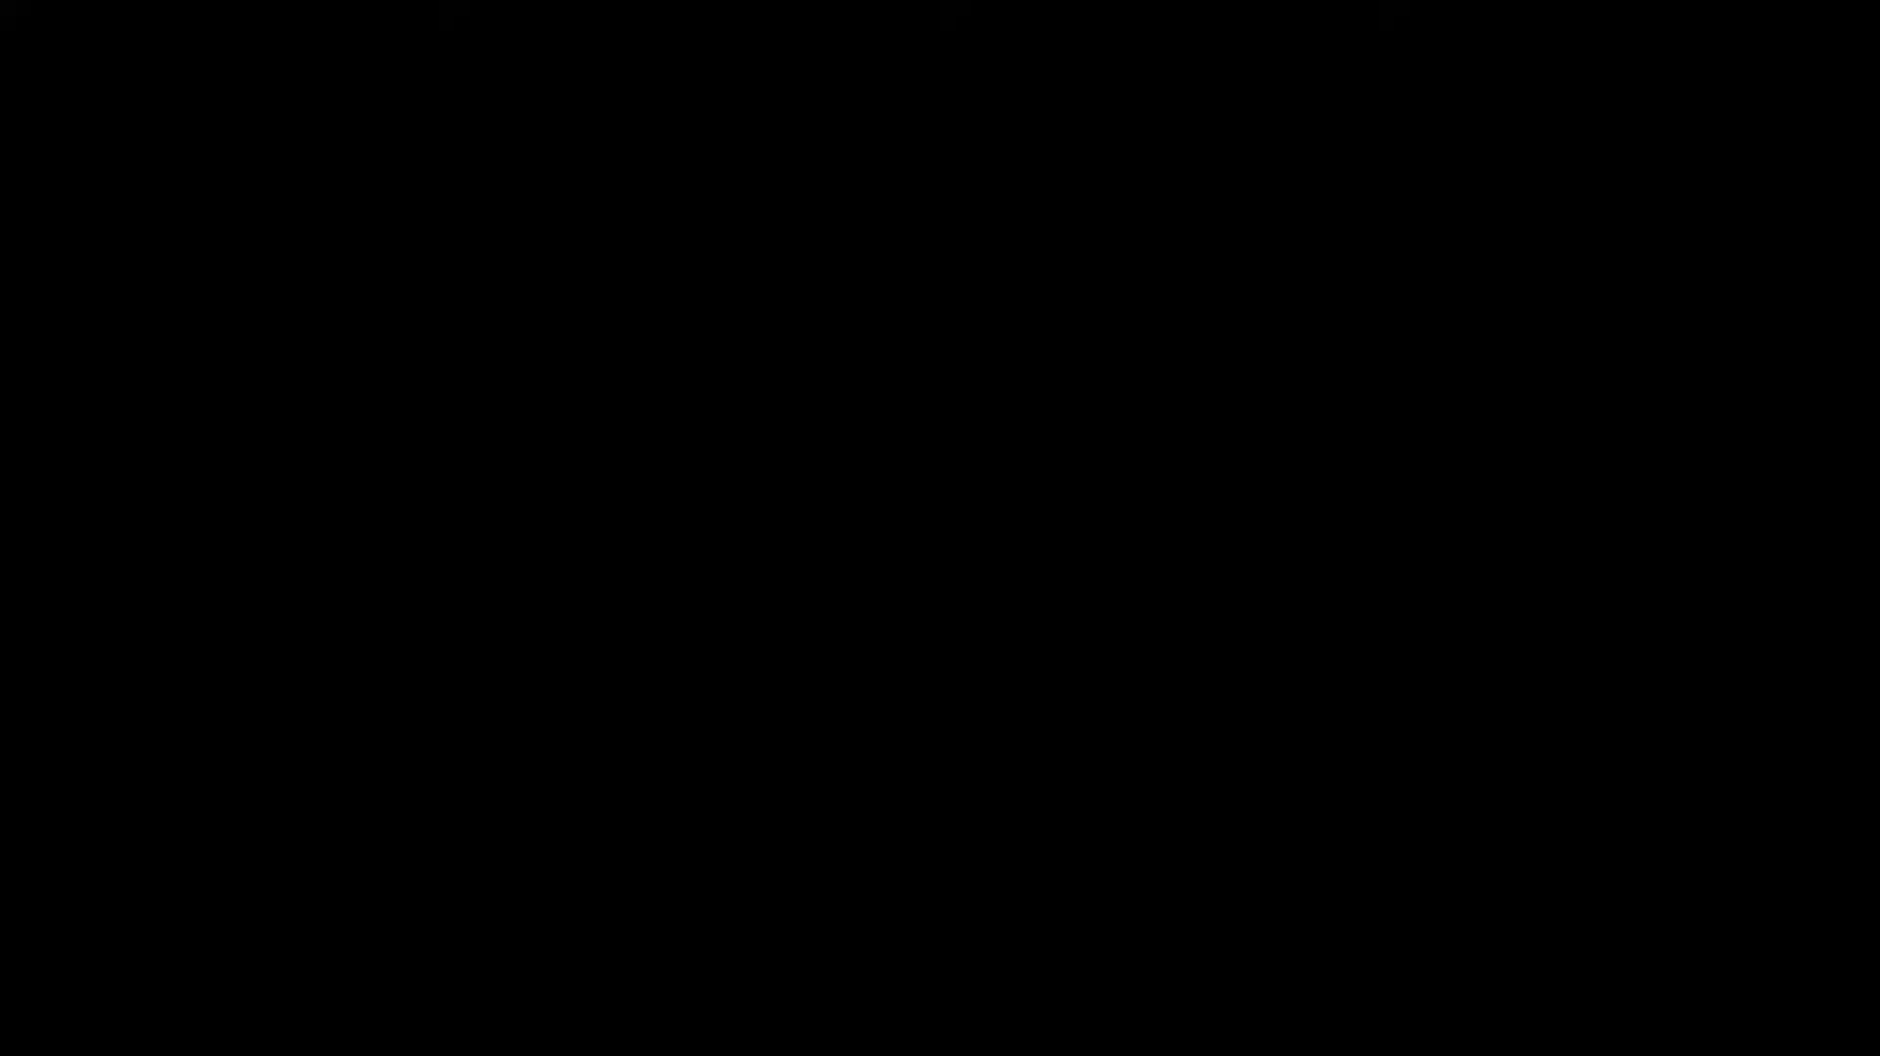
pyautogui.click(734, 677)
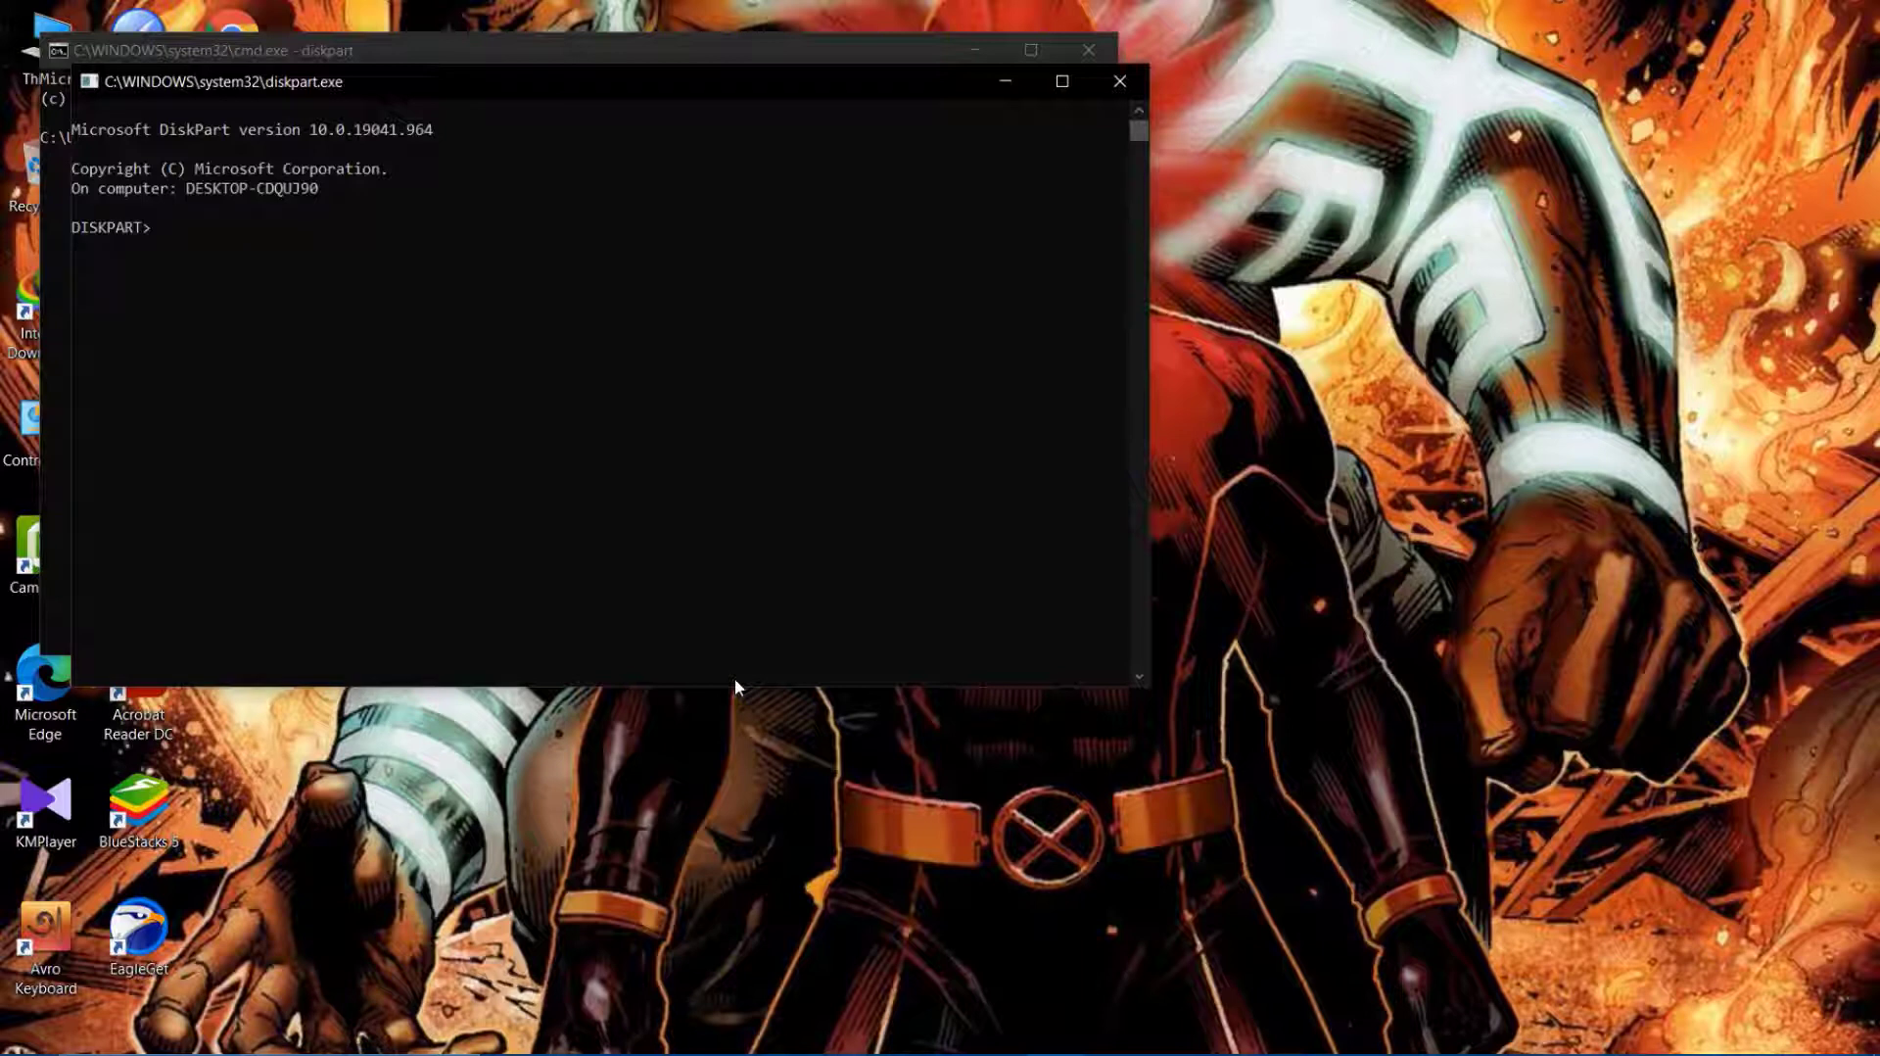
# Step: List the computer's disks in DiskPart and examine the sizes to identify the USB drive
pyautogui.write('list disk')
pyautogui.press('Return')
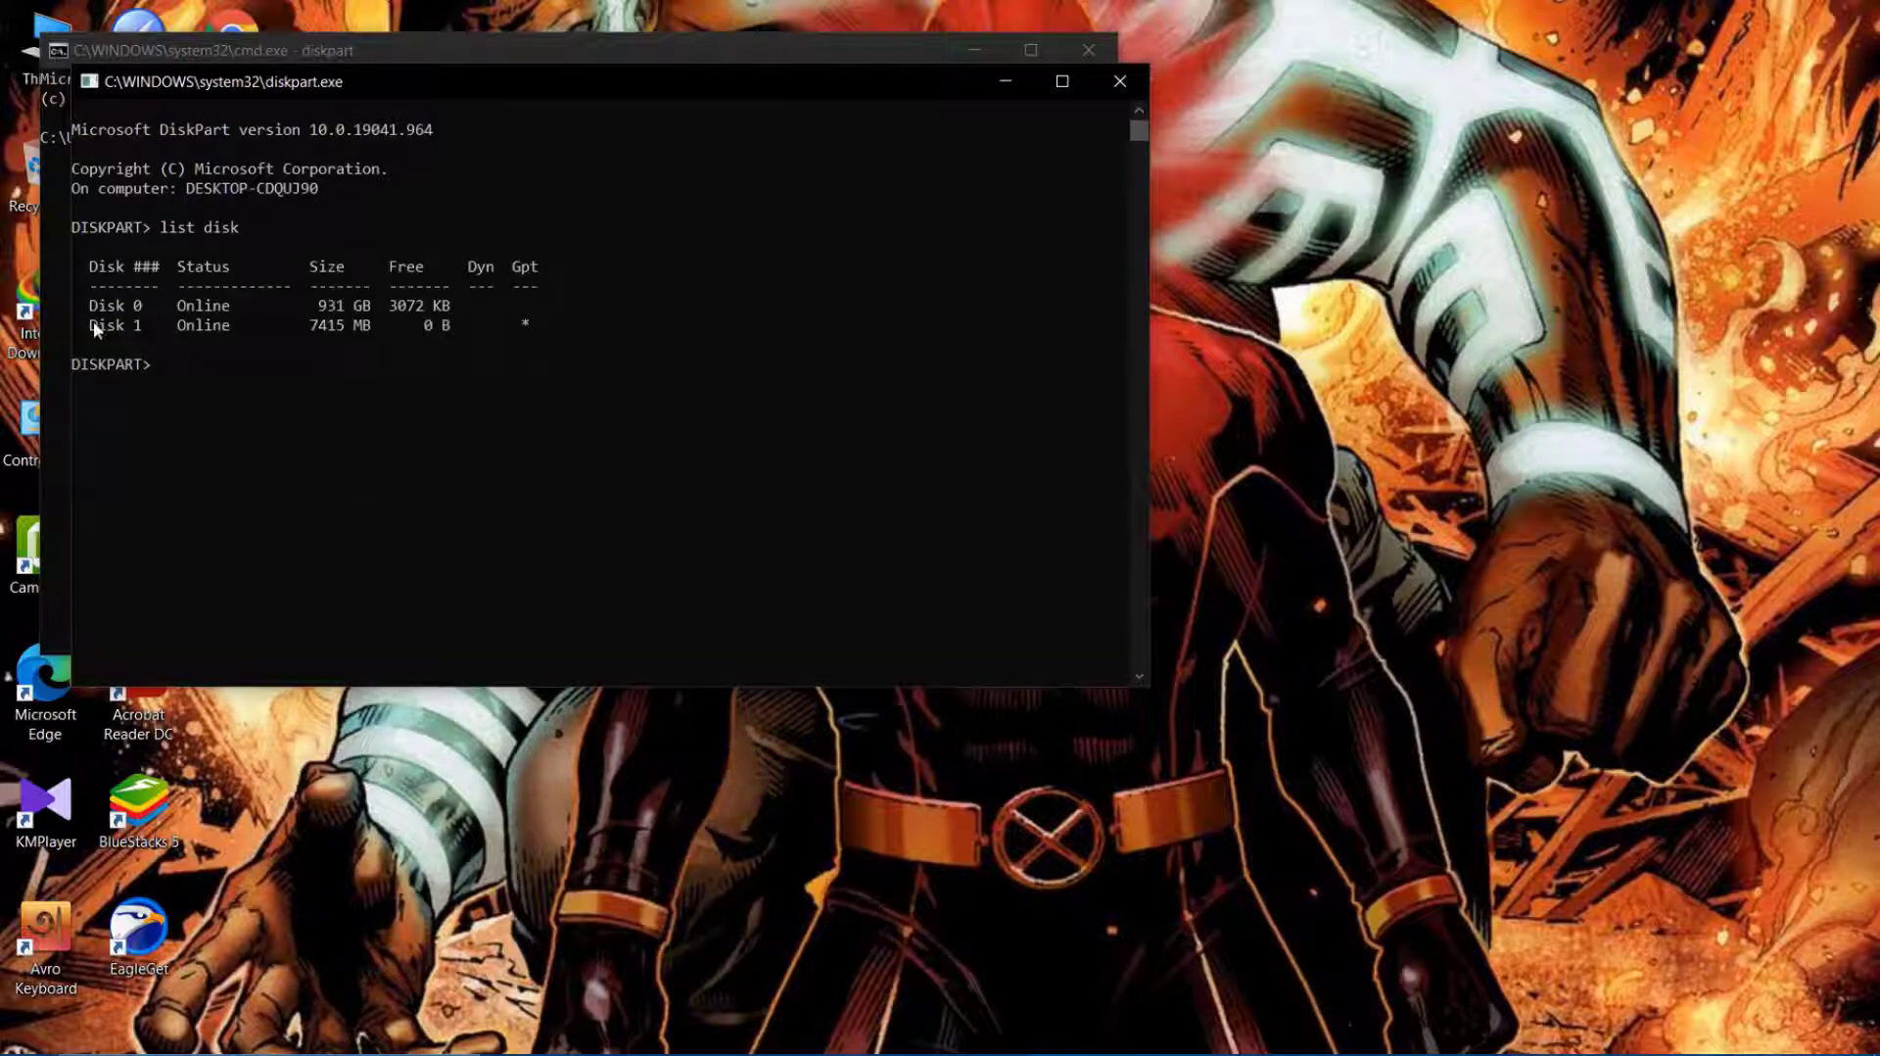
pyautogui.moveTo(92, 321); pyautogui.dragTo(285, 330)
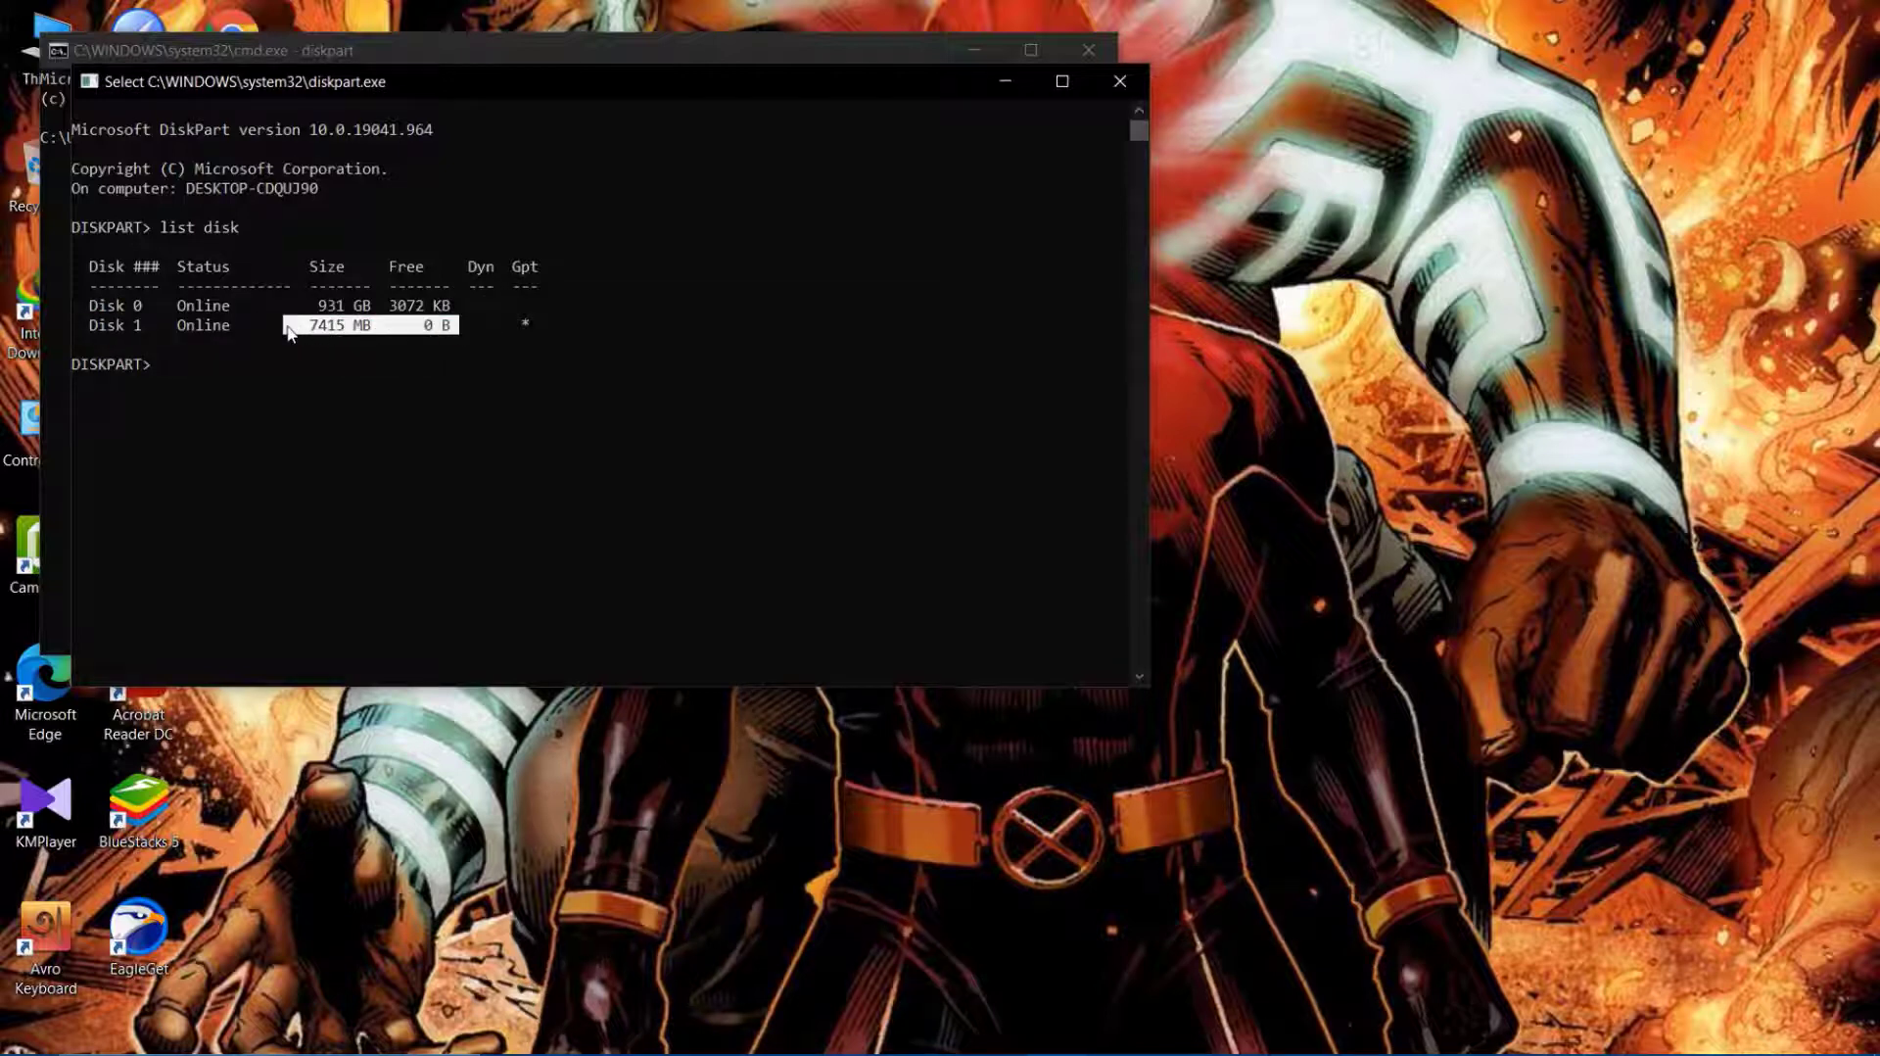
pyautogui.click(244, 378)
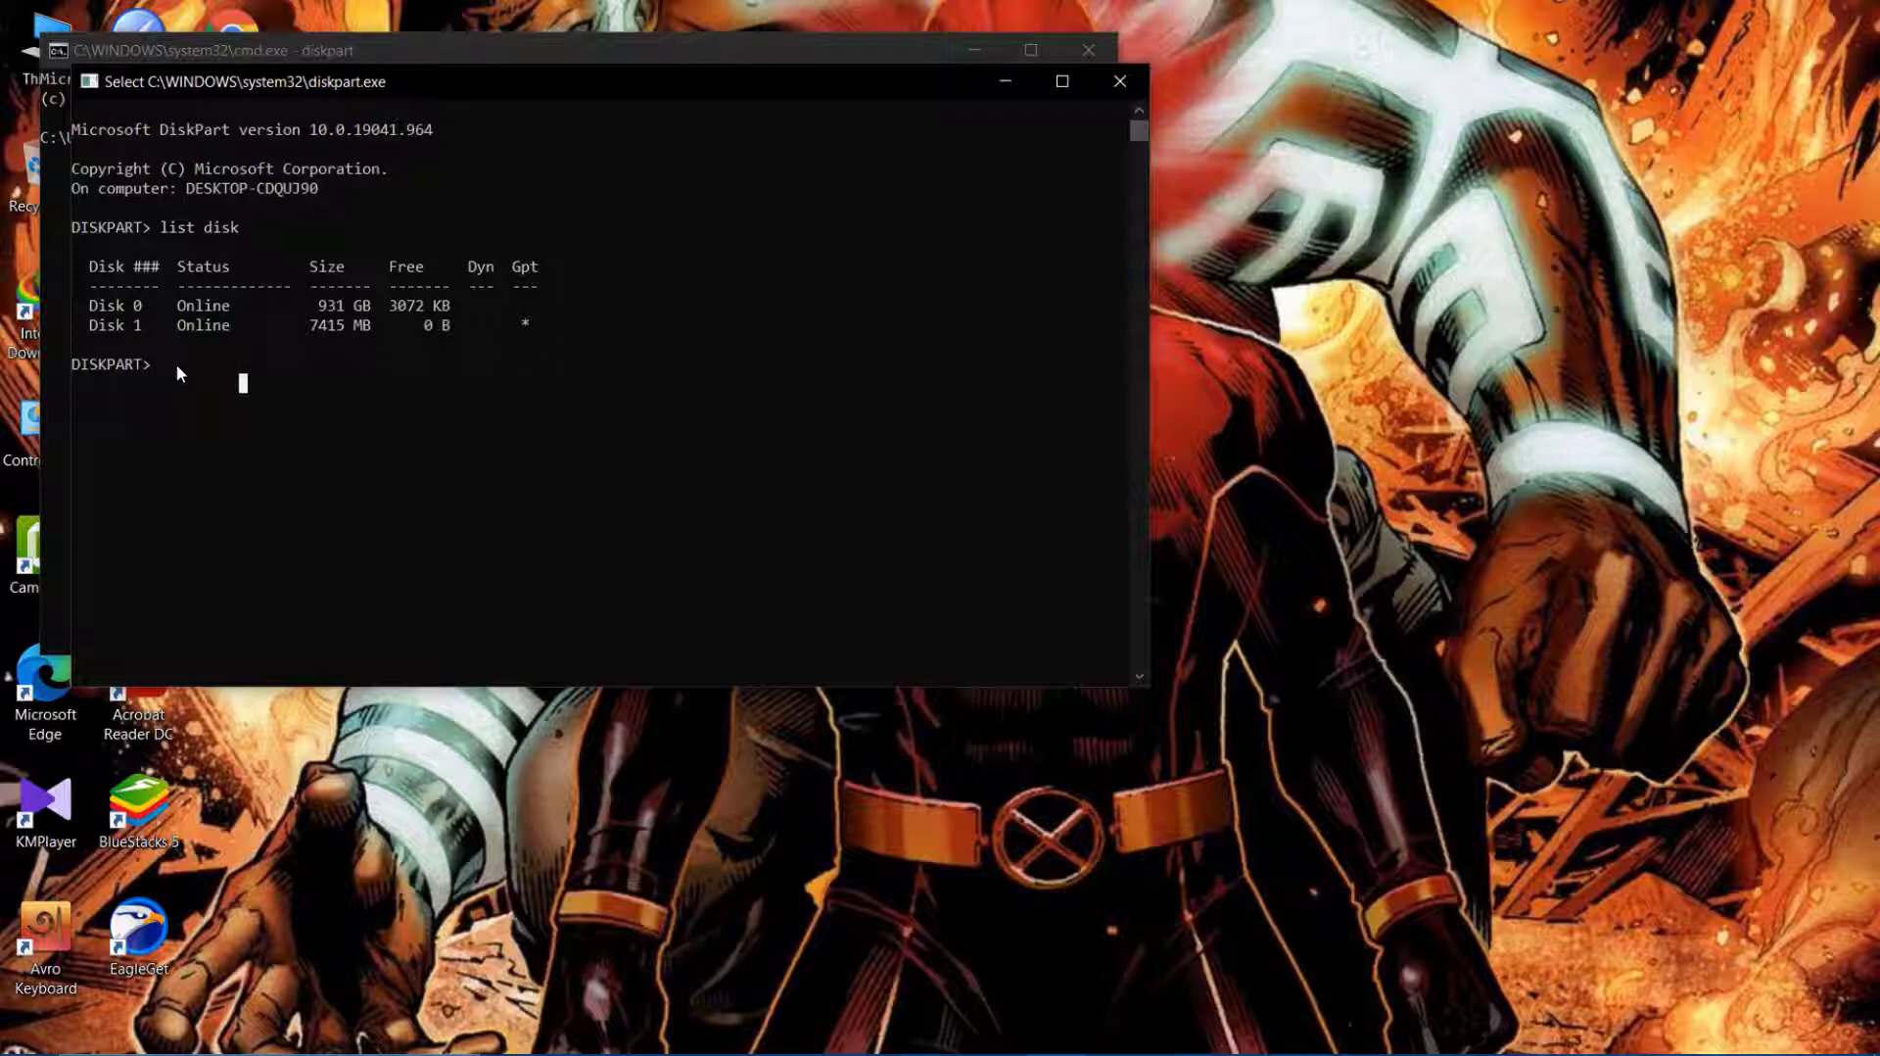
# Step: Select disk 1 in DiskPart and erase it with the clean command
pyautogui.write('sel')
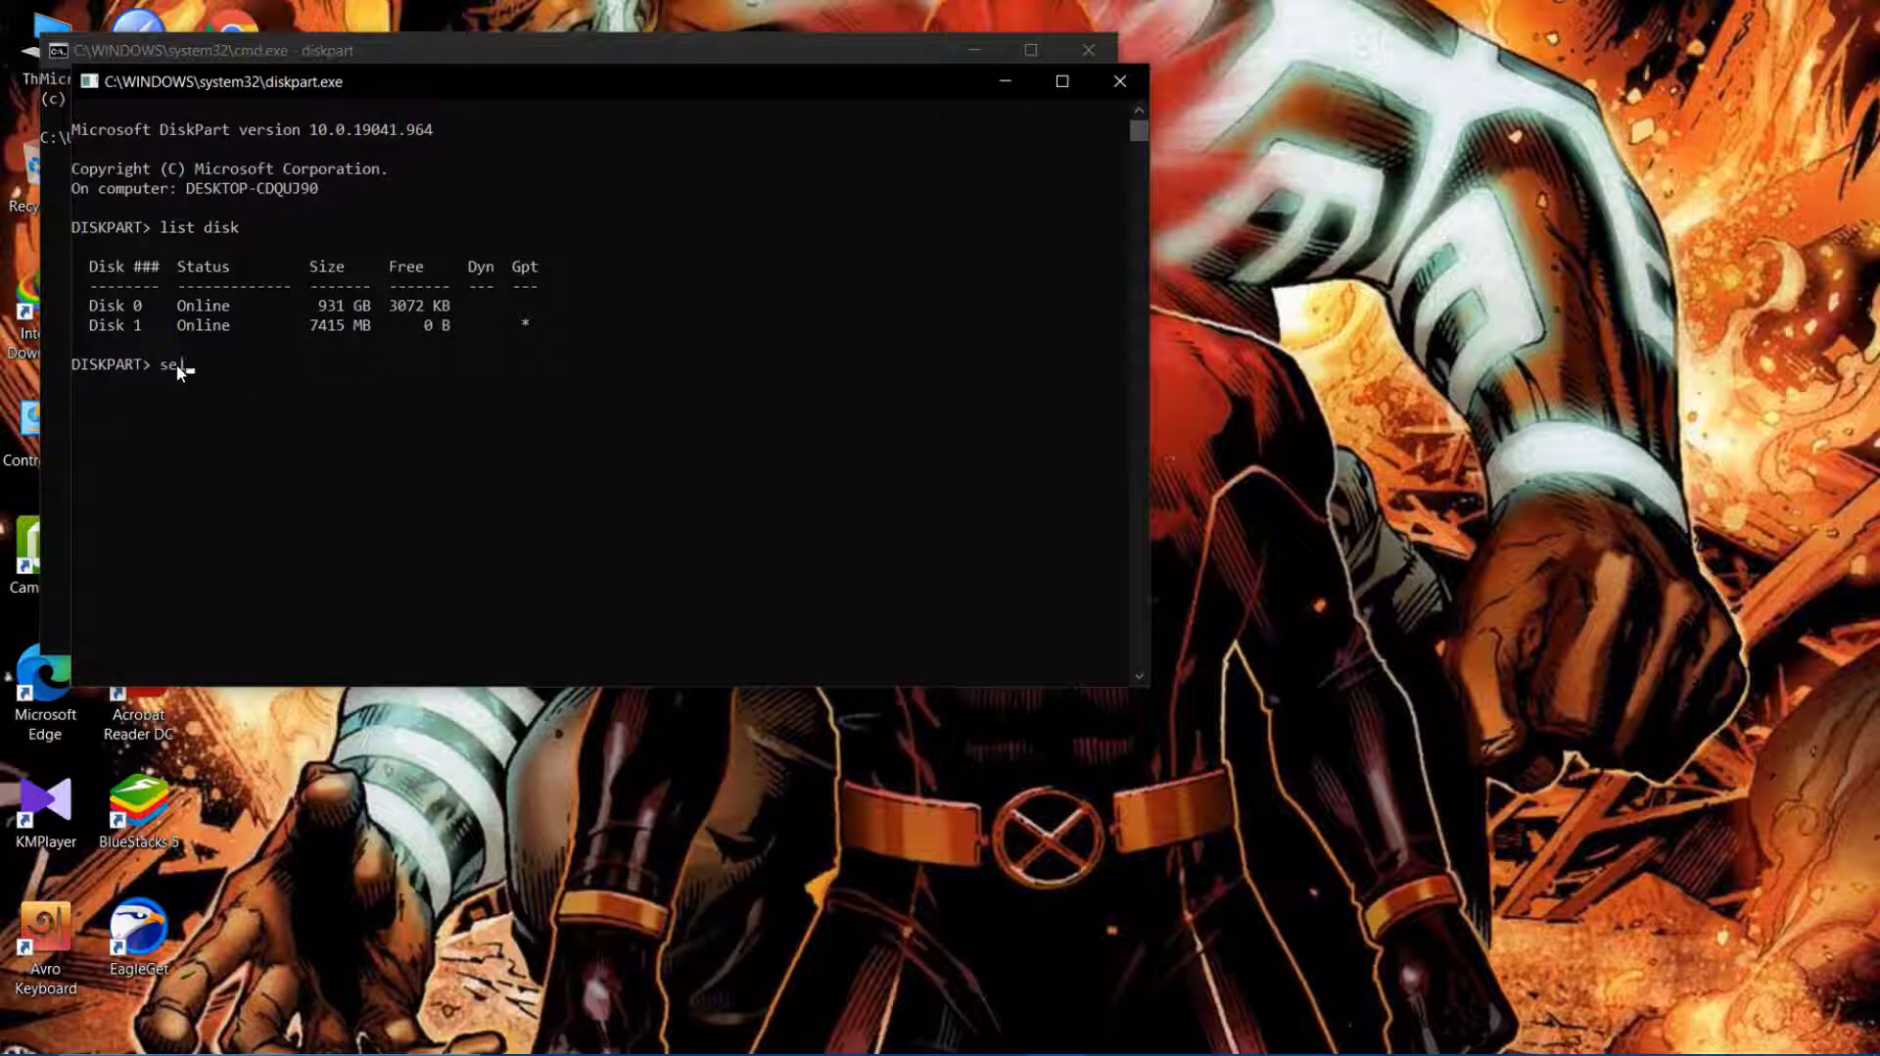
pyautogui.write(' disk 1')
pyautogui.press('Return')
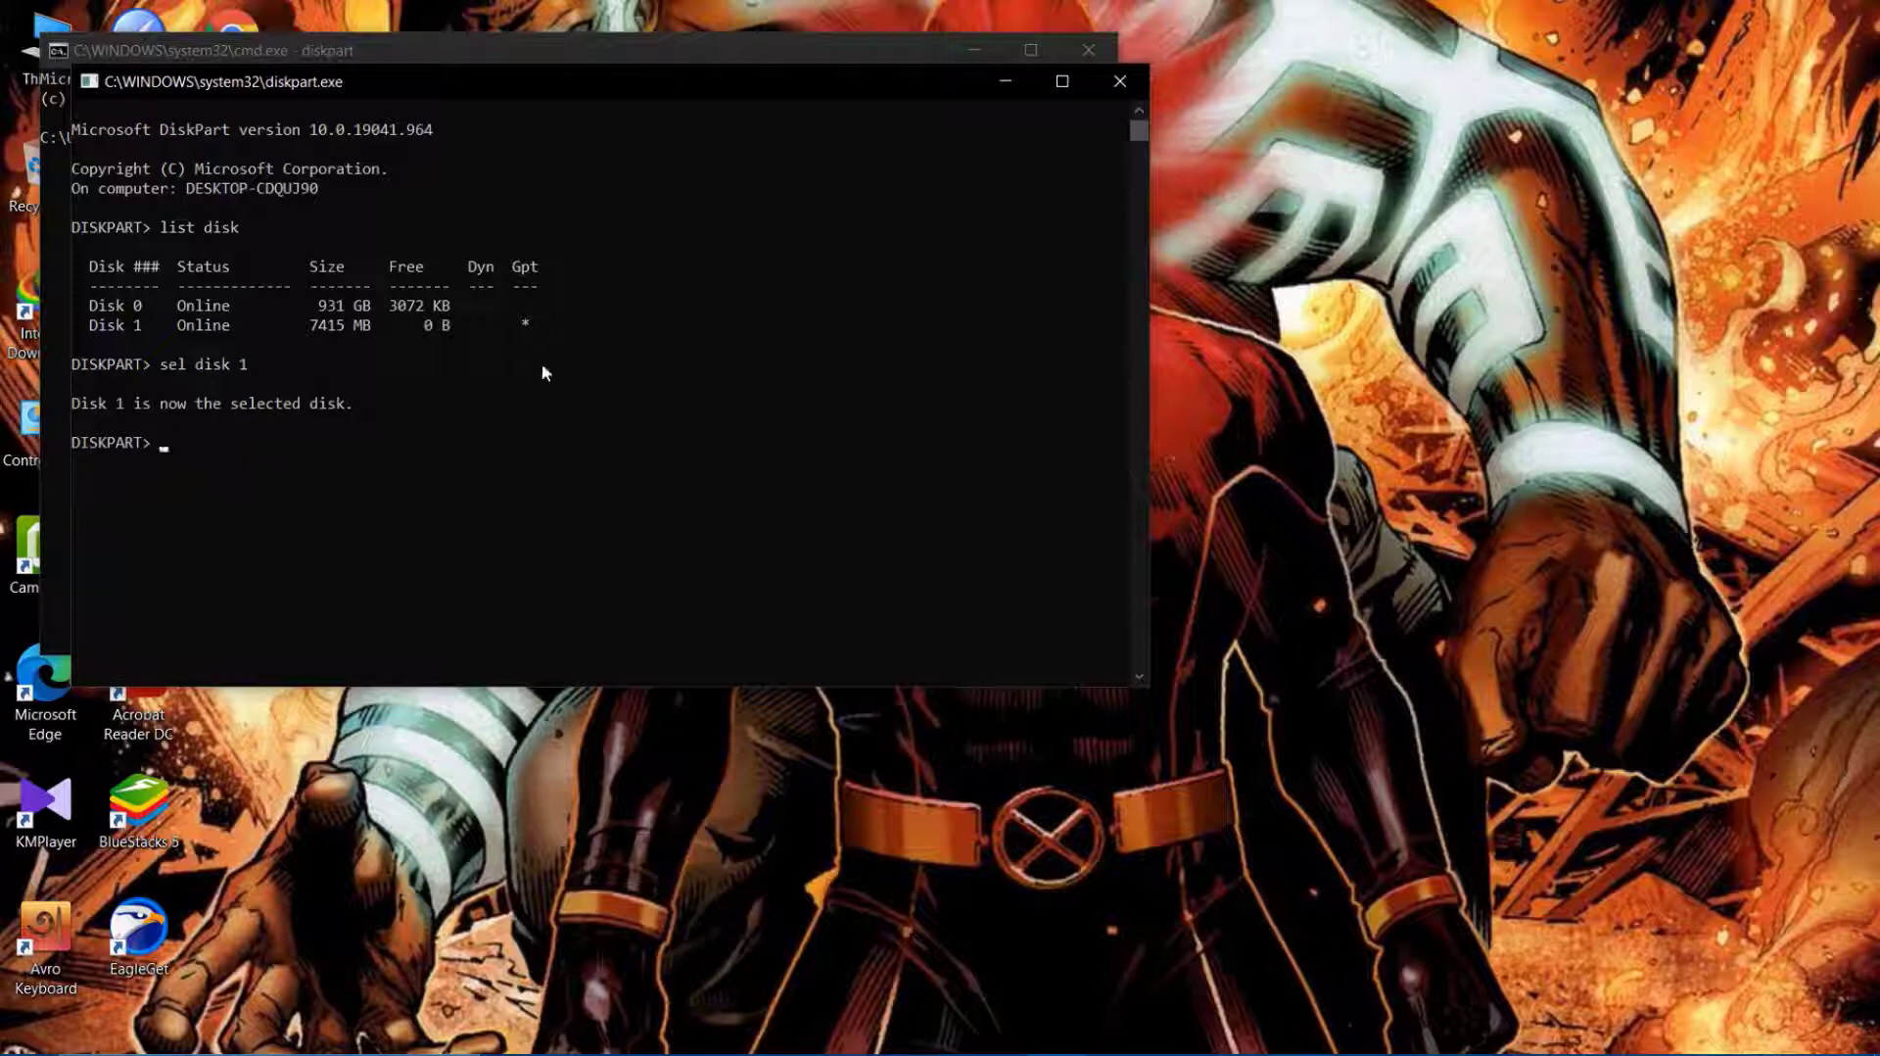
pyautogui.write('clean')
pyautogui.press('Return')
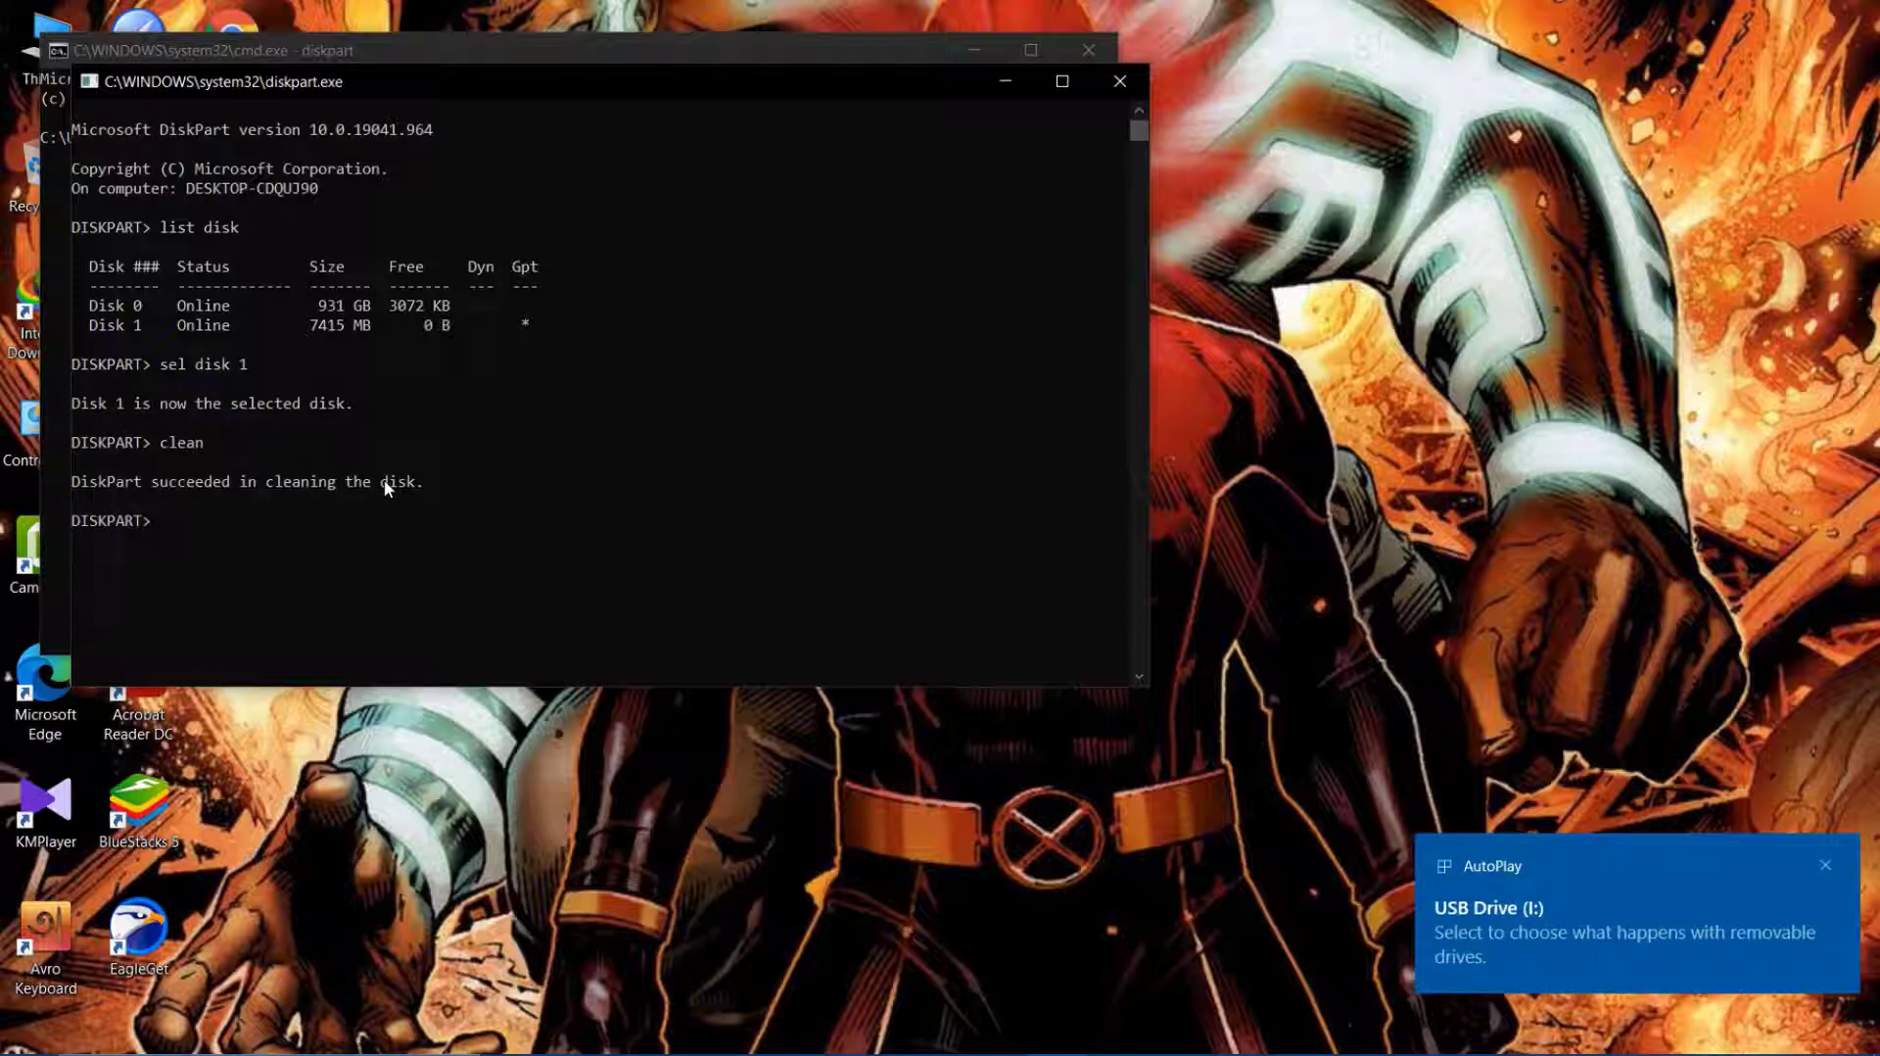
# Step: Create a primary partition on the cleaned disk with the command create partition primary
pyautogui.write('create part')
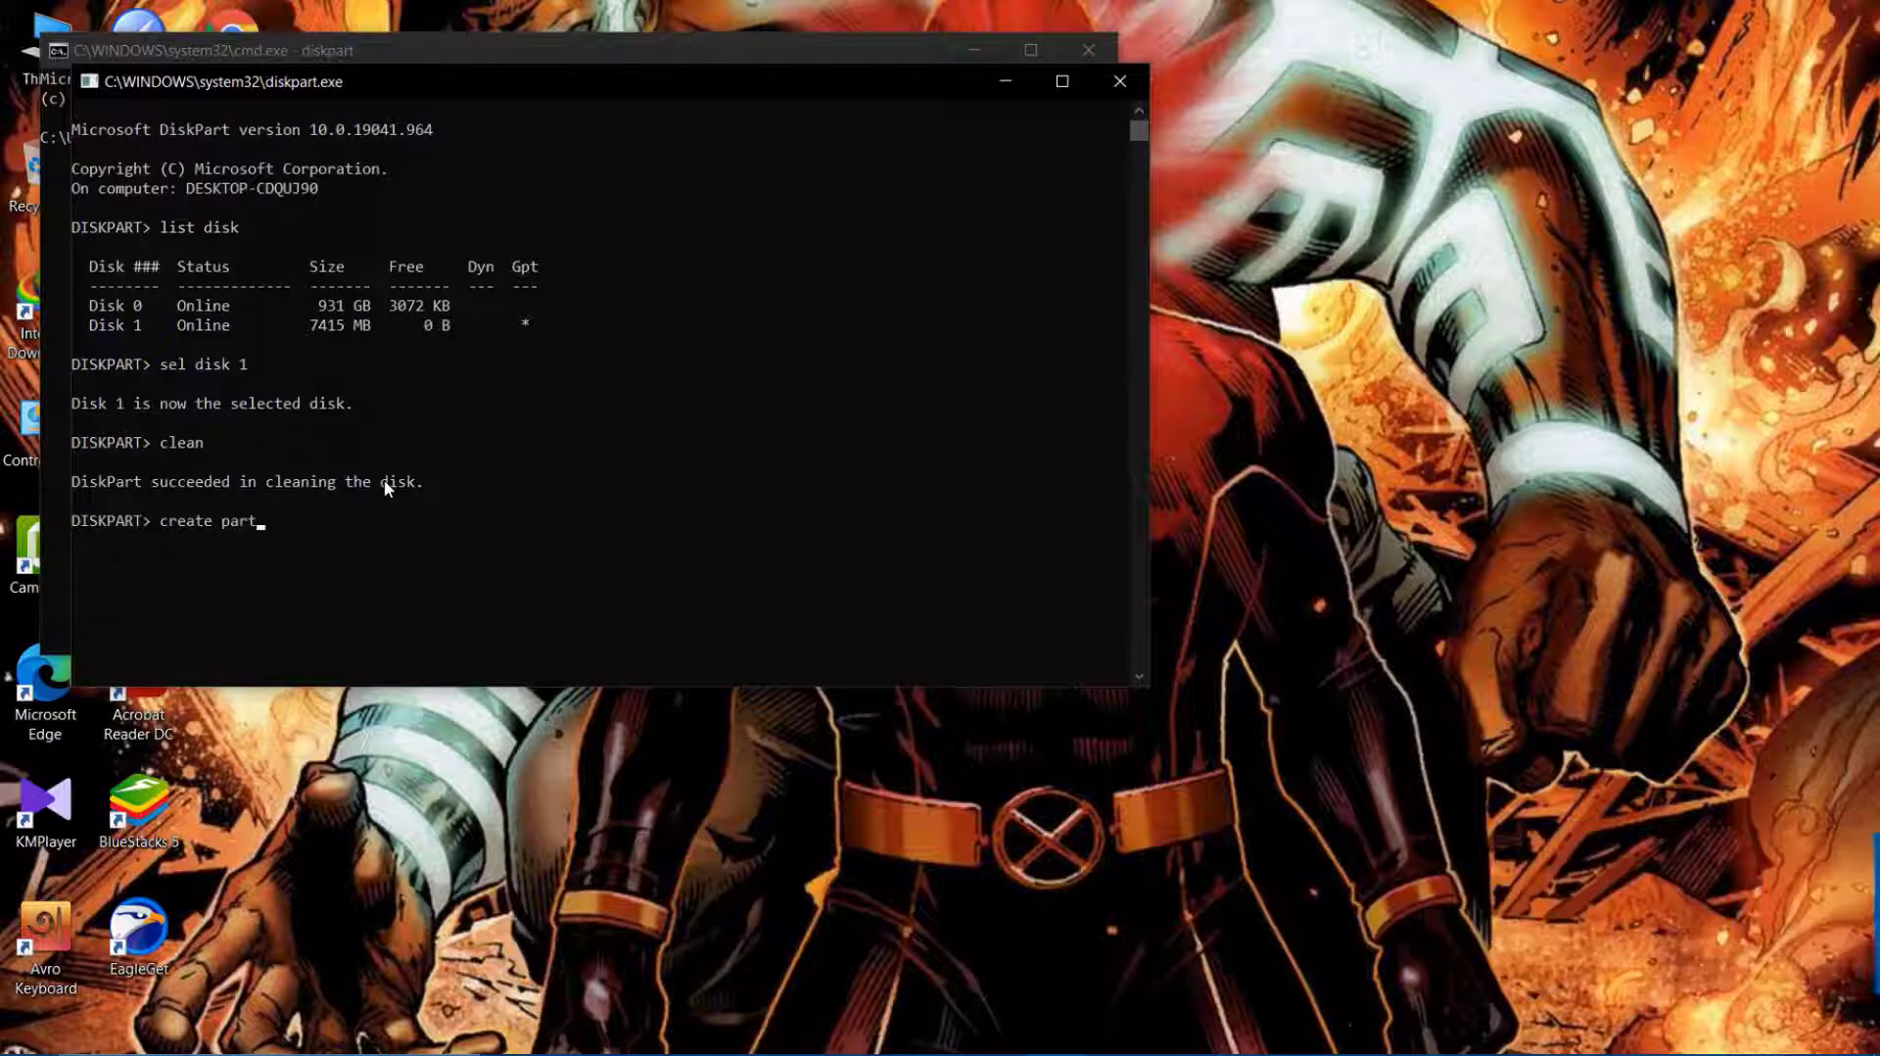
pyautogui.write('ition pr')
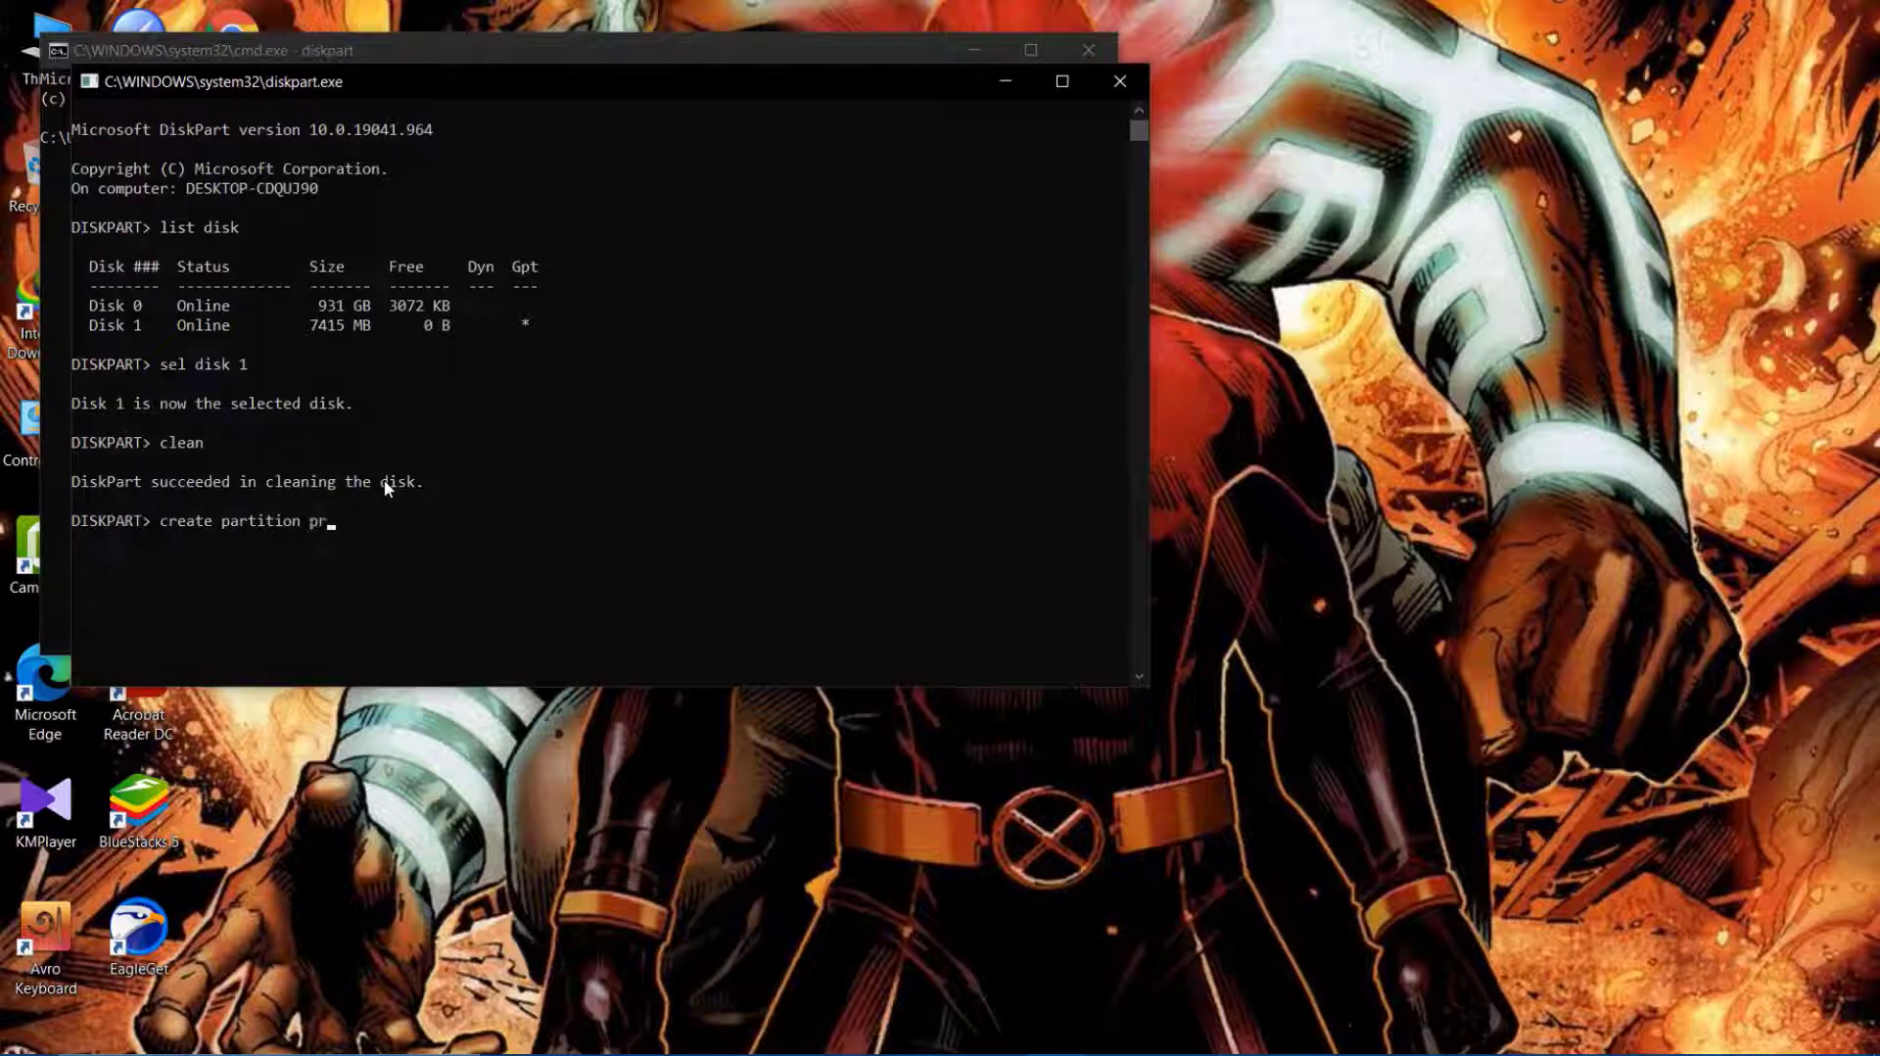
pyautogui.write('imary')
pyautogui.press('Return')
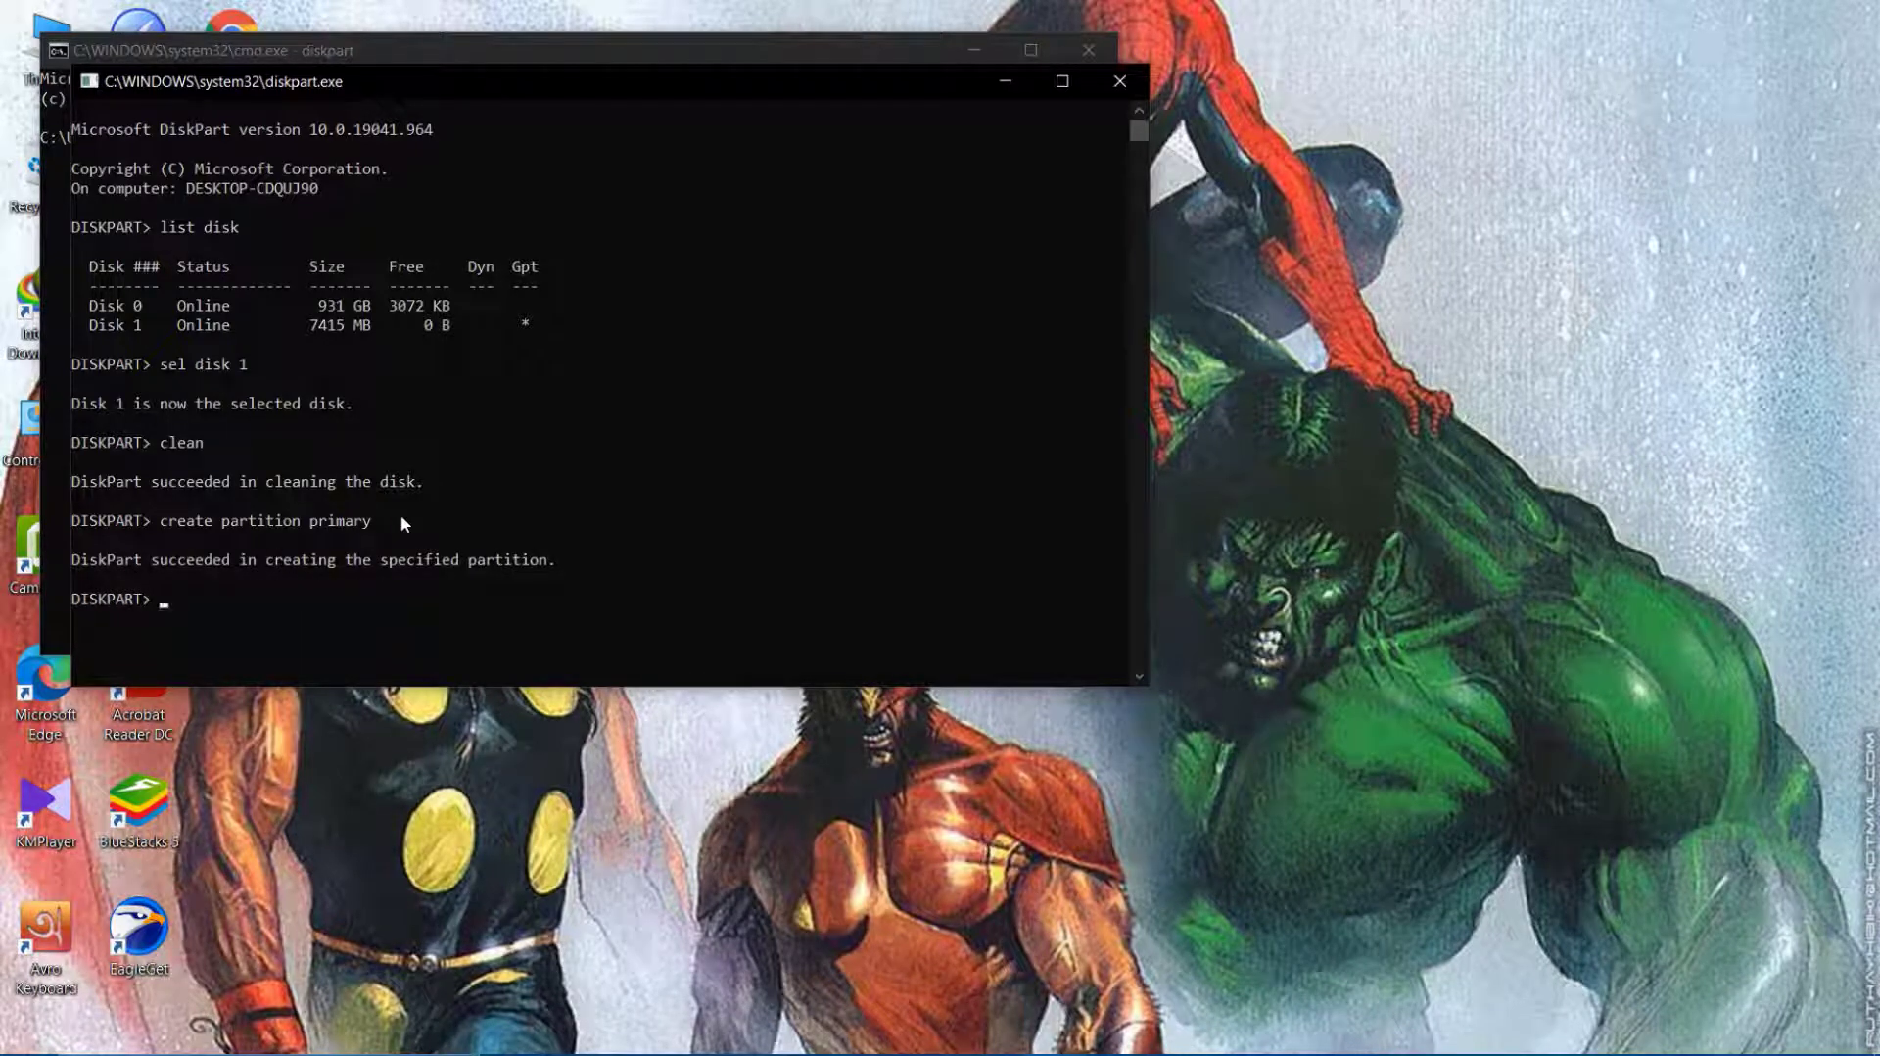
# Step: Quick-format the new partition with format fs=fat32 quick, and close the DiskPart and Command Prompt windows
pyautogui.write('format fs=fat32 quick')
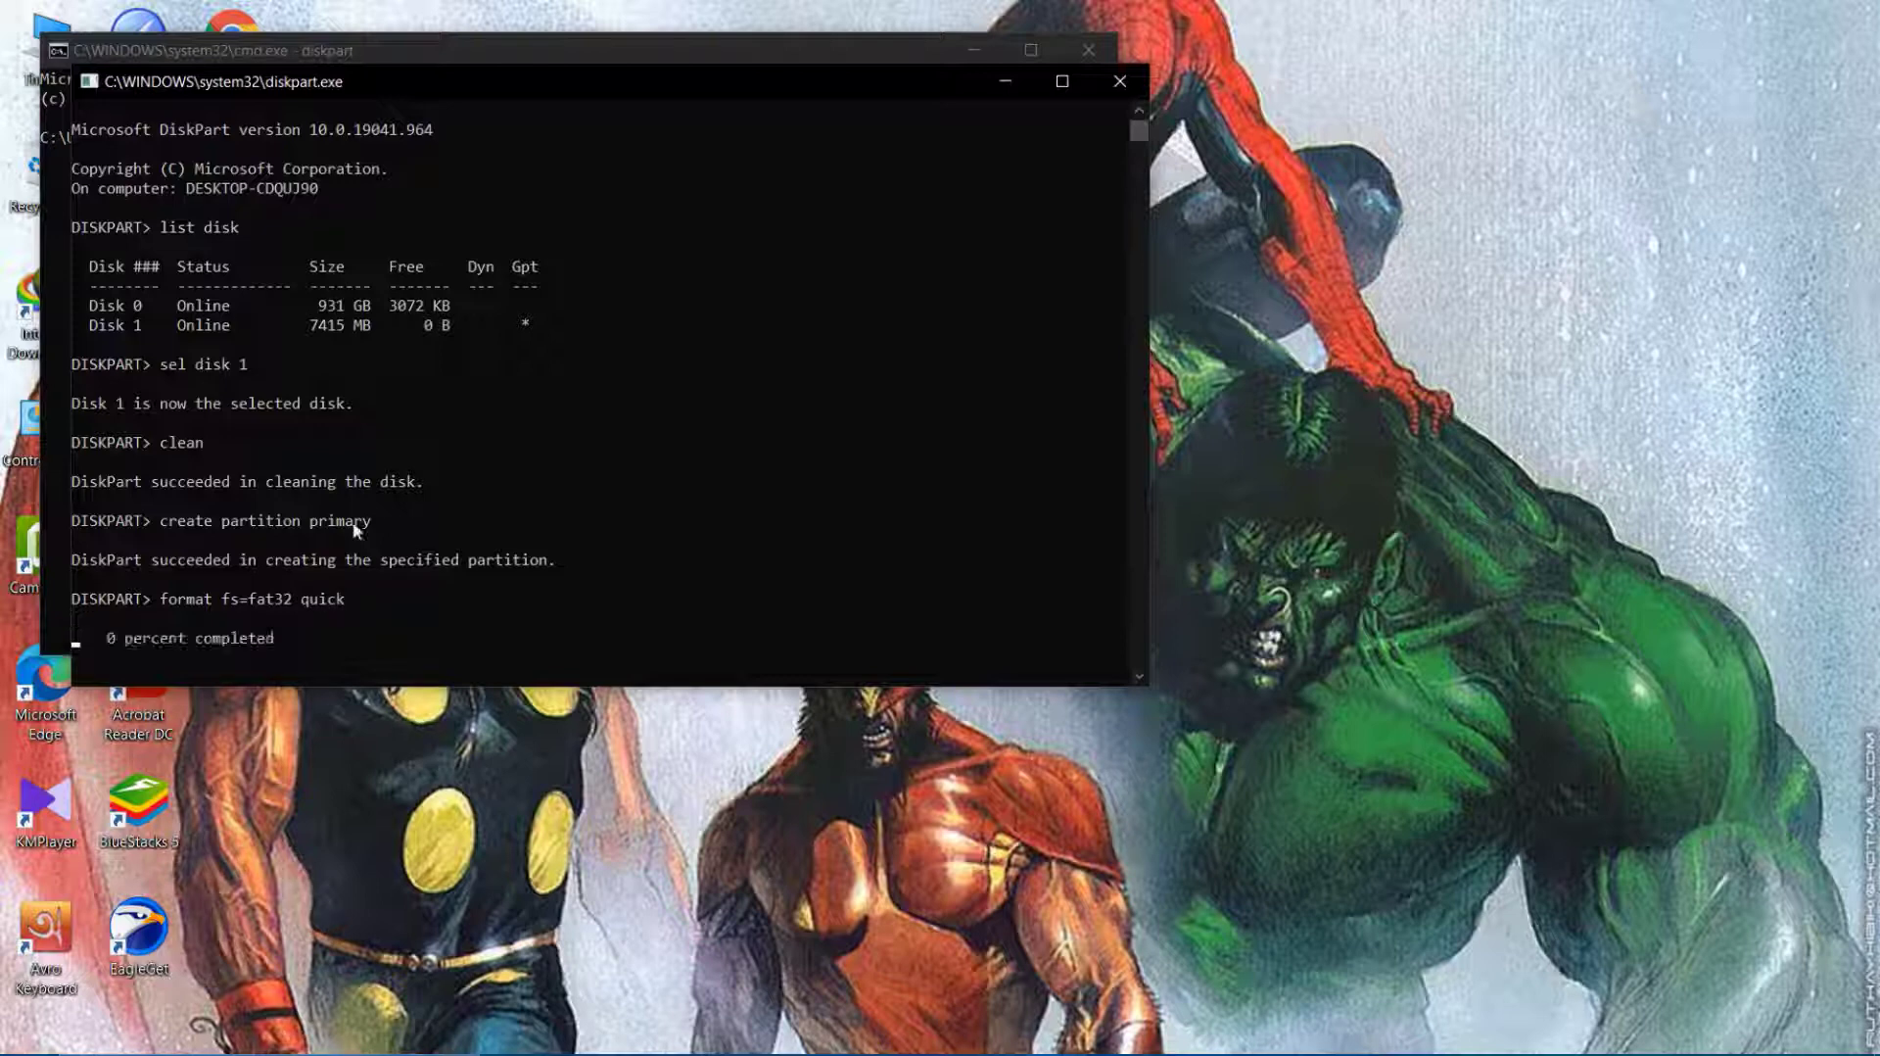
pyautogui.scroll(-2, 316, 566)
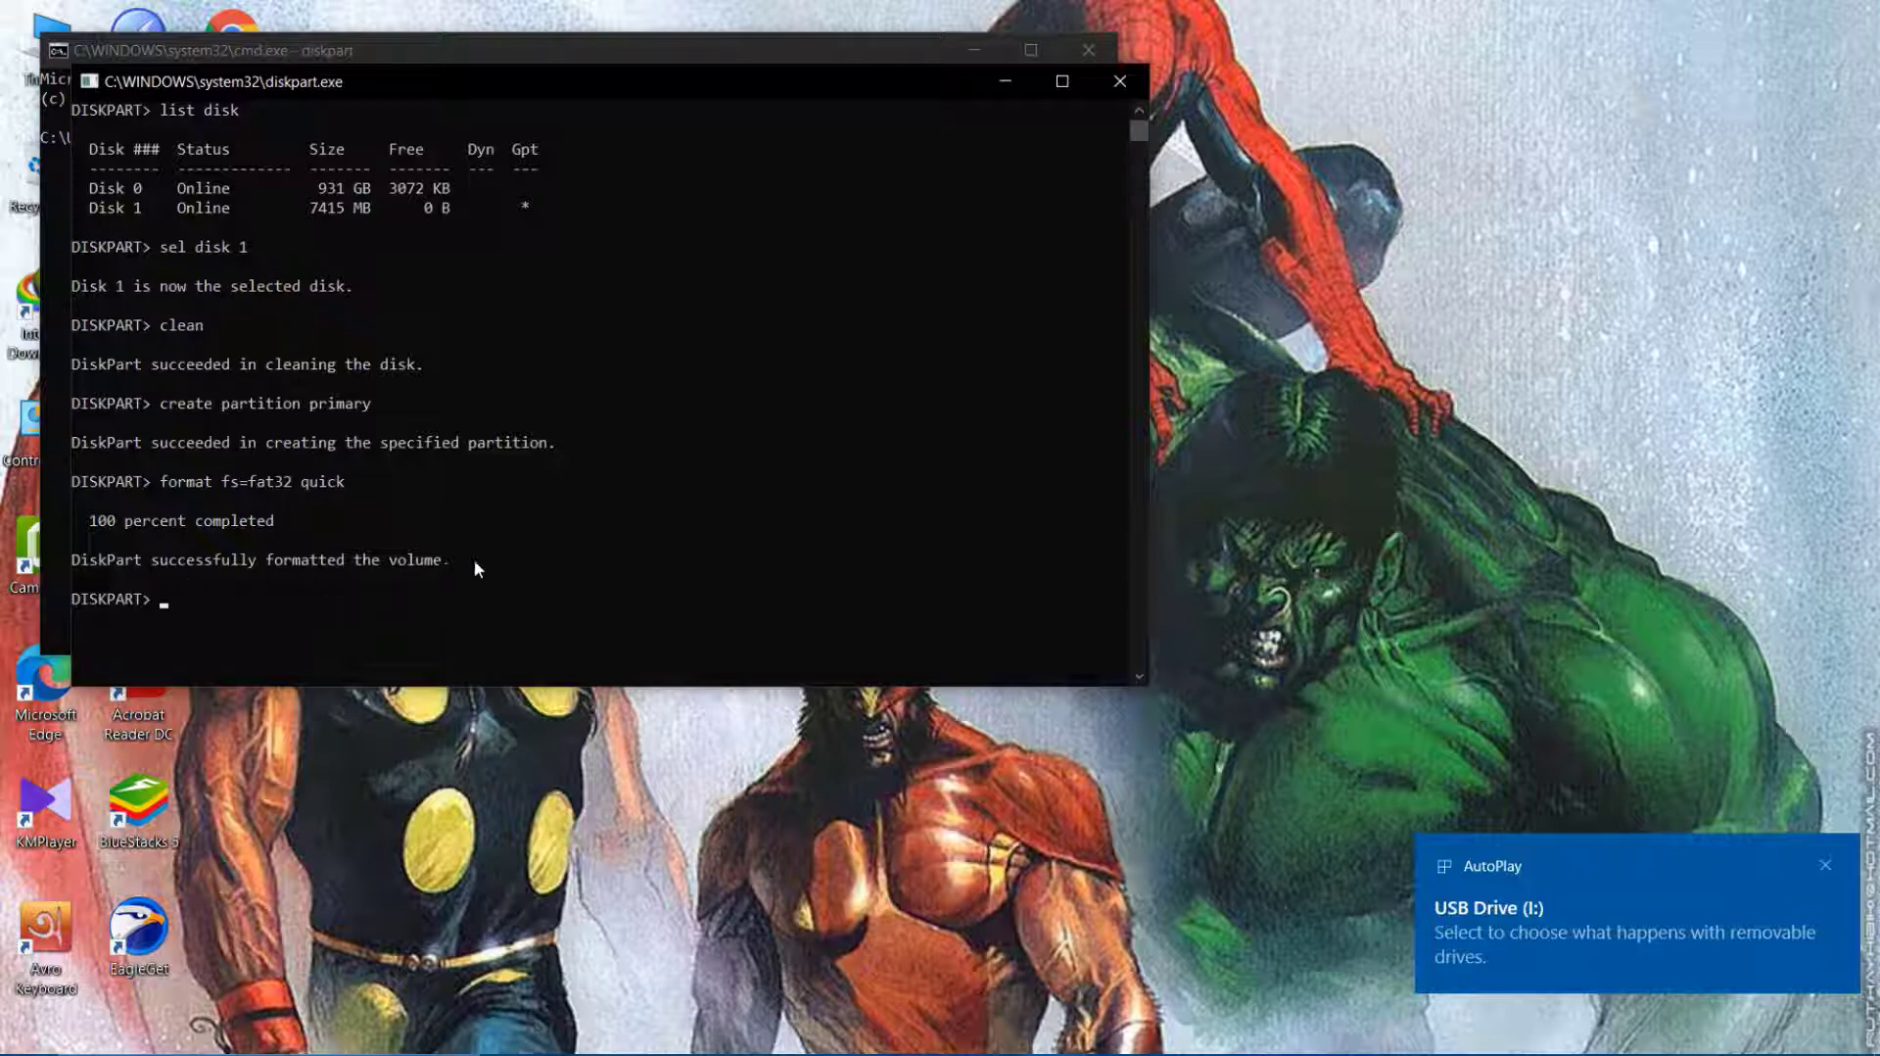
pyautogui.click(1119, 81)
pyautogui.click(1101, 33)
# Step: Check the formatted USB drive's free space in the This PC window and minimize that window
pyautogui.moveTo(638, 1032)
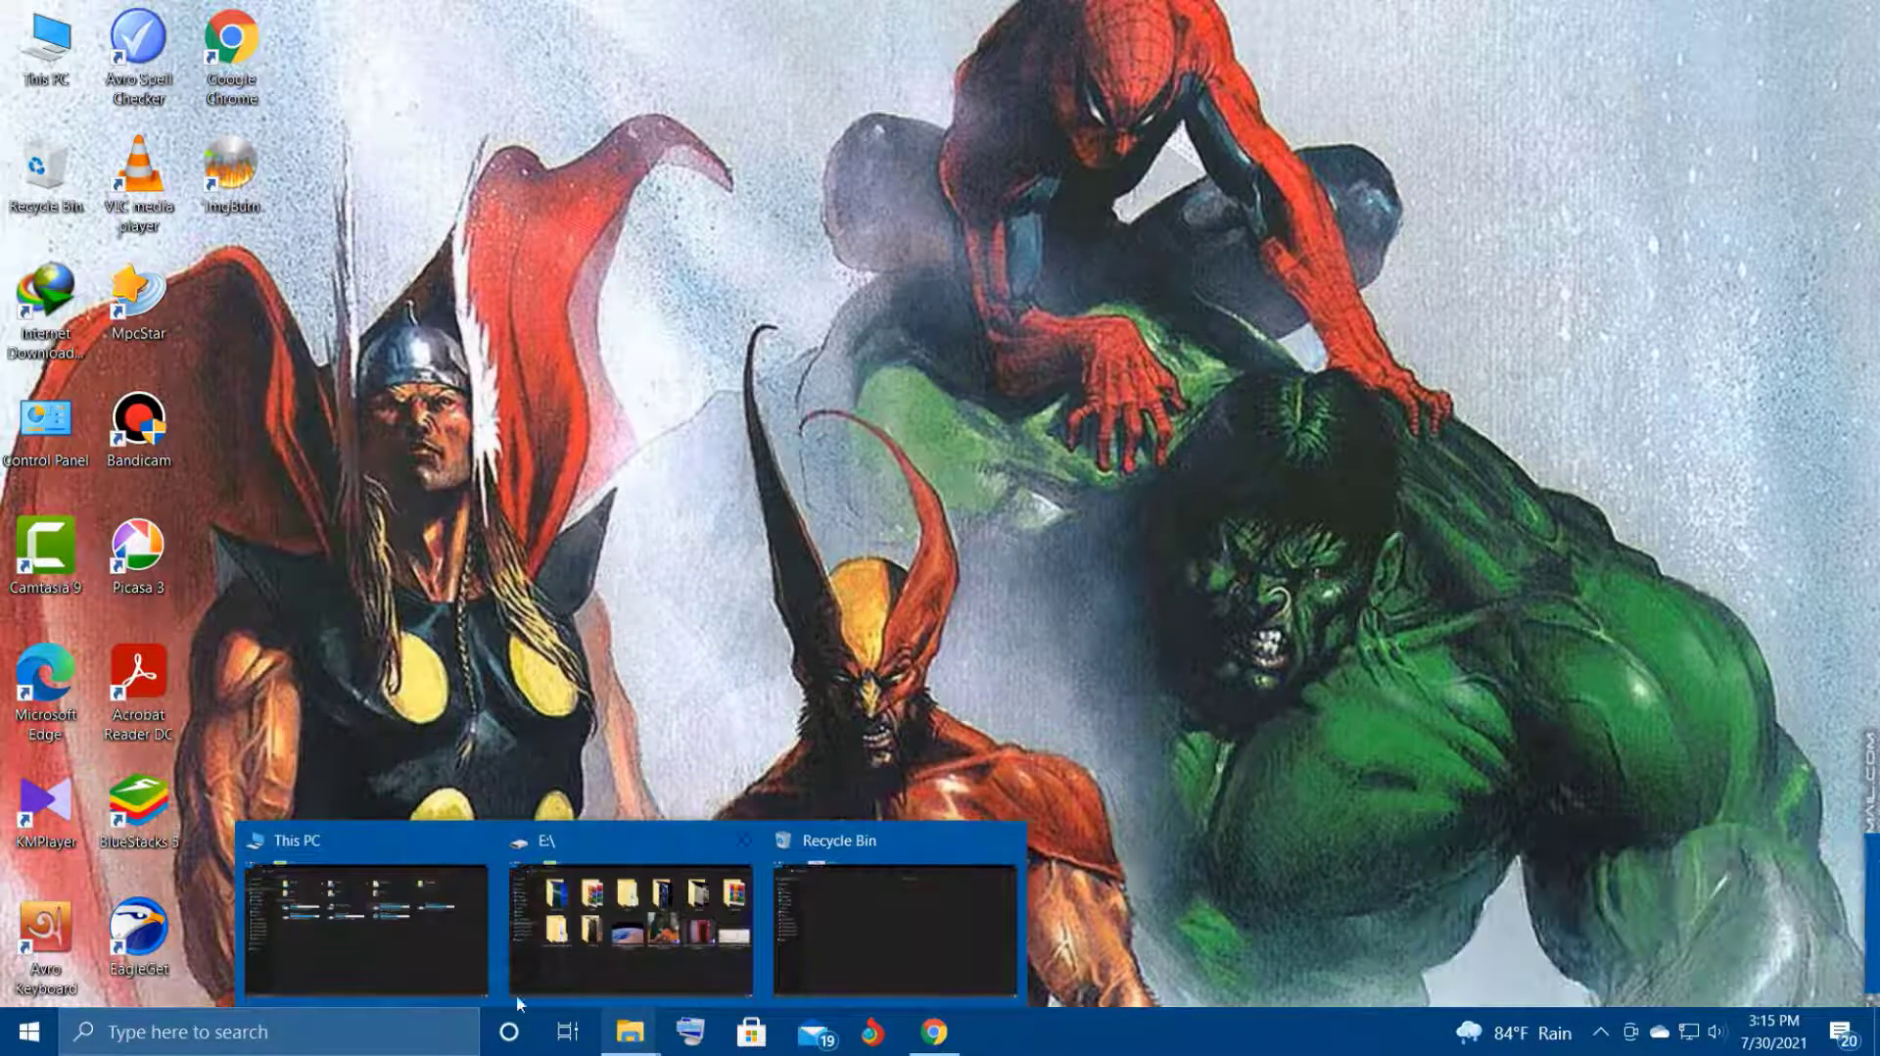
pyautogui.click(461, 936)
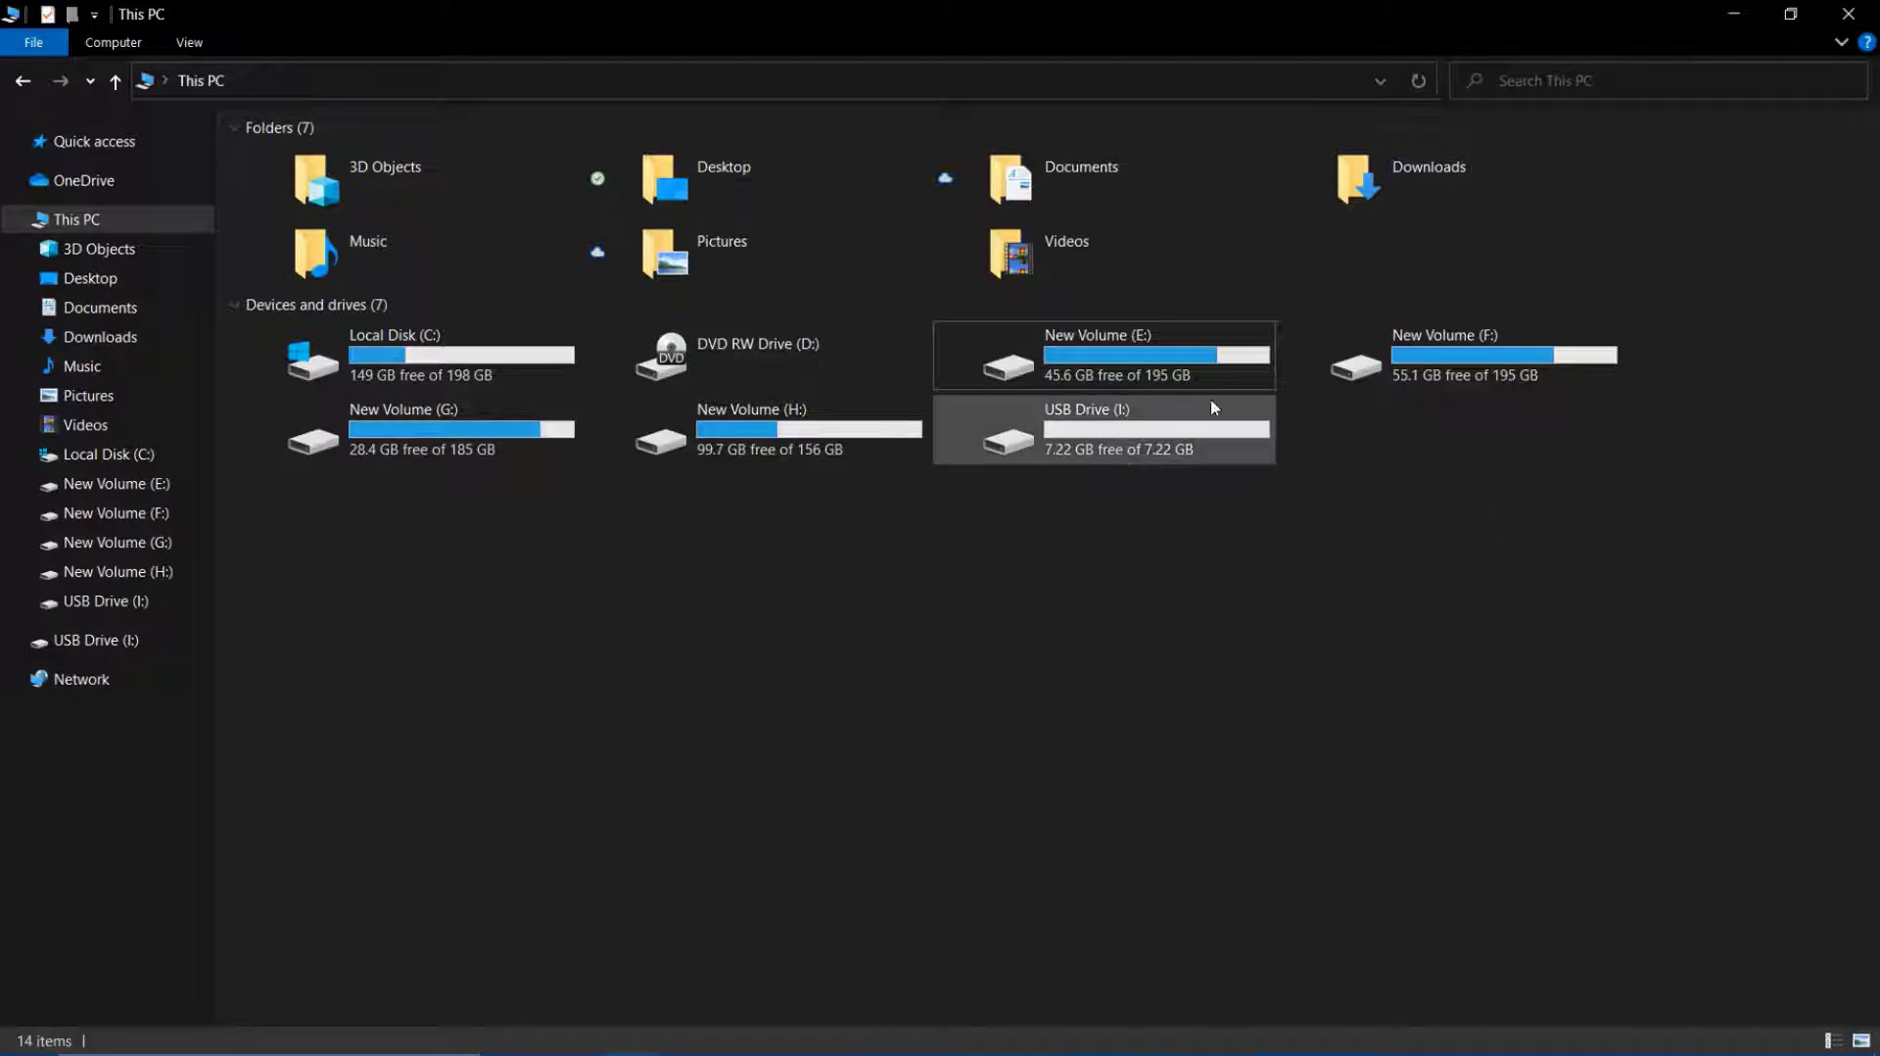
pyautogui.click(1741, 16)
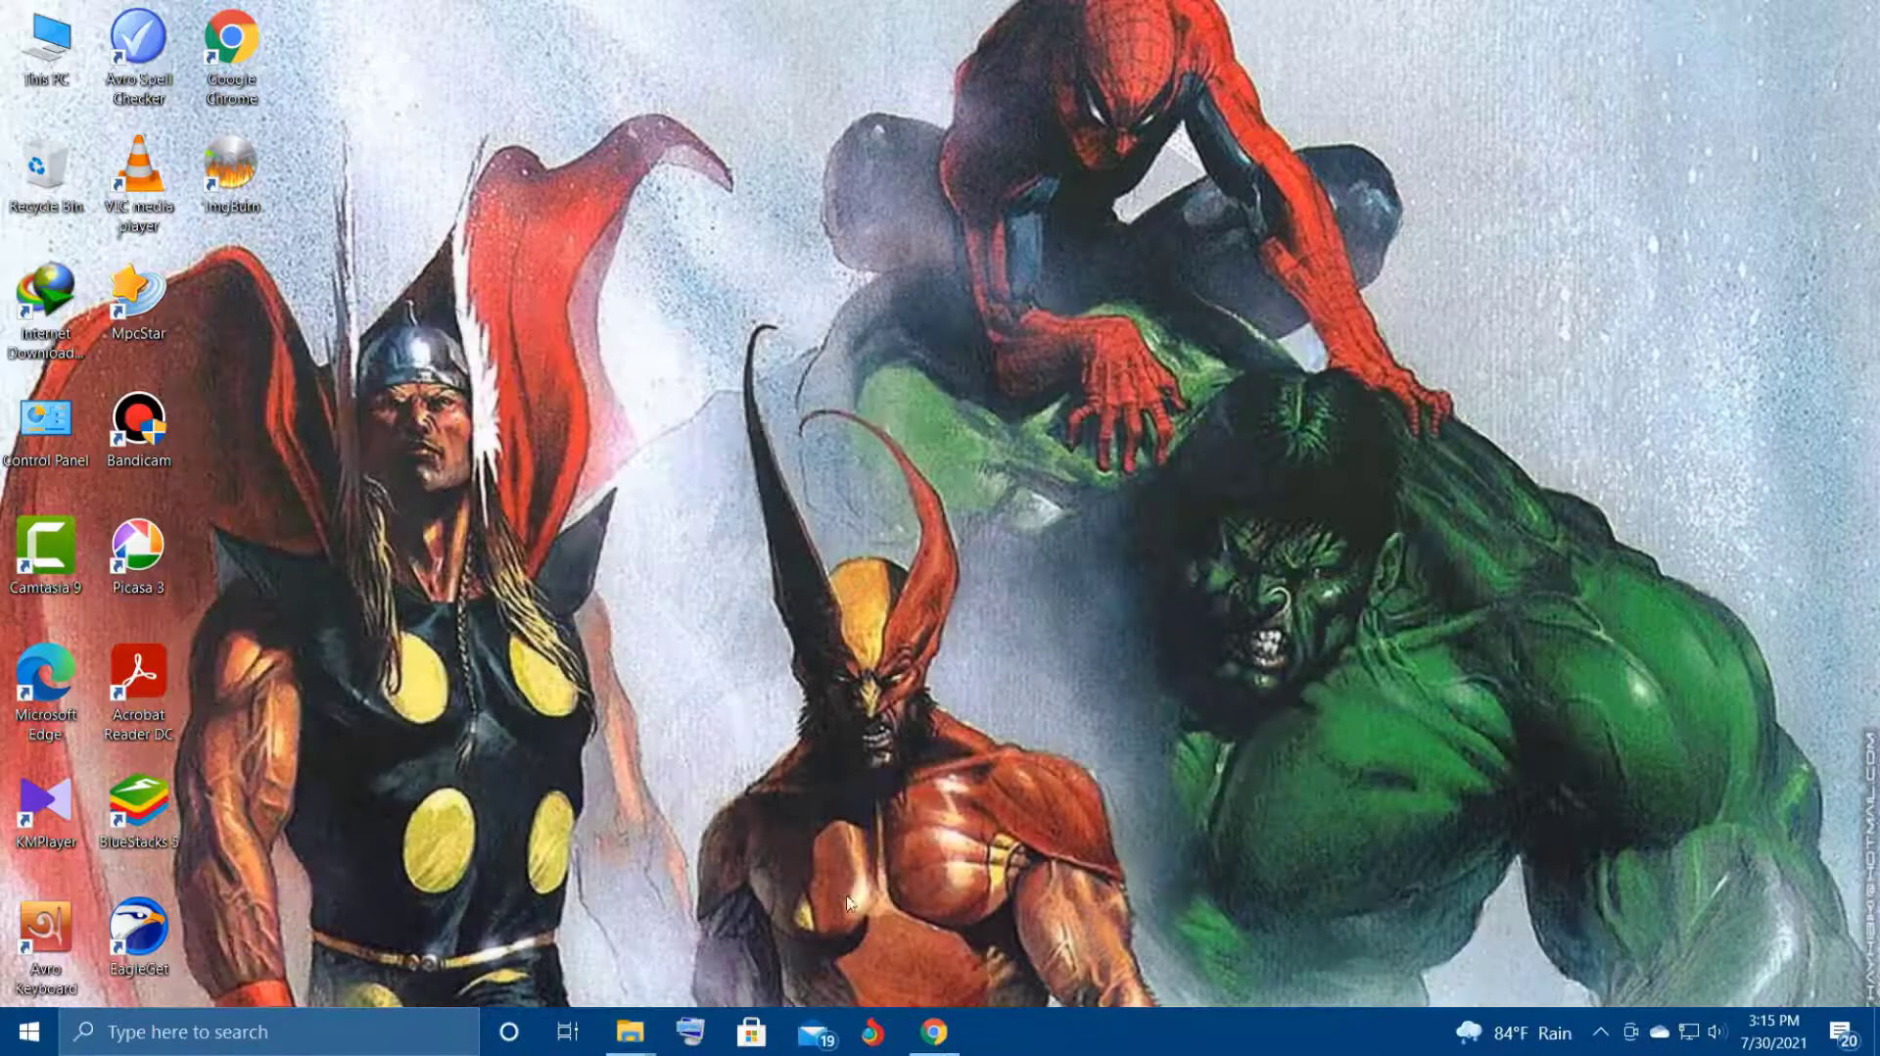
# Step: Switch to the other File Explorer window and open the "window 10" folder on New Volume (H:)
pyautogui.moveTo(630, 1032)
pyautogui.click(653, 952)
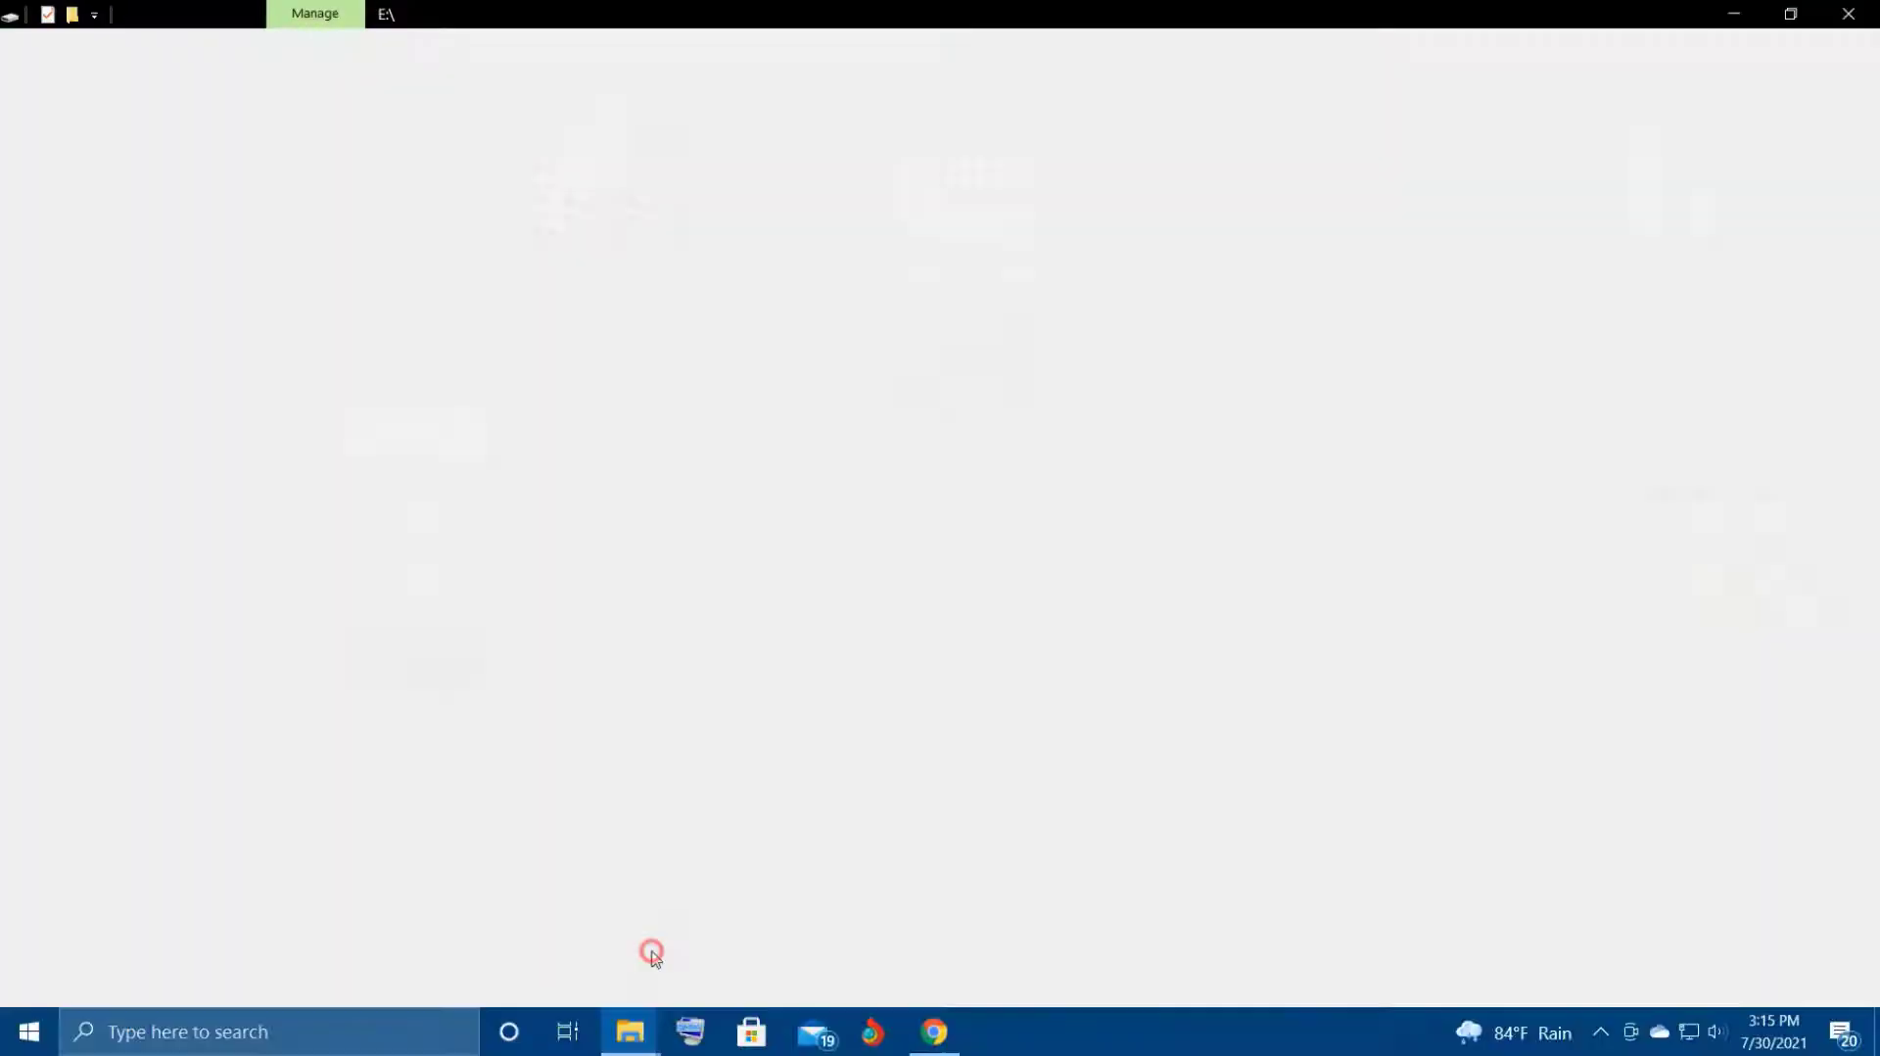
pyautogui.click(127, 572)
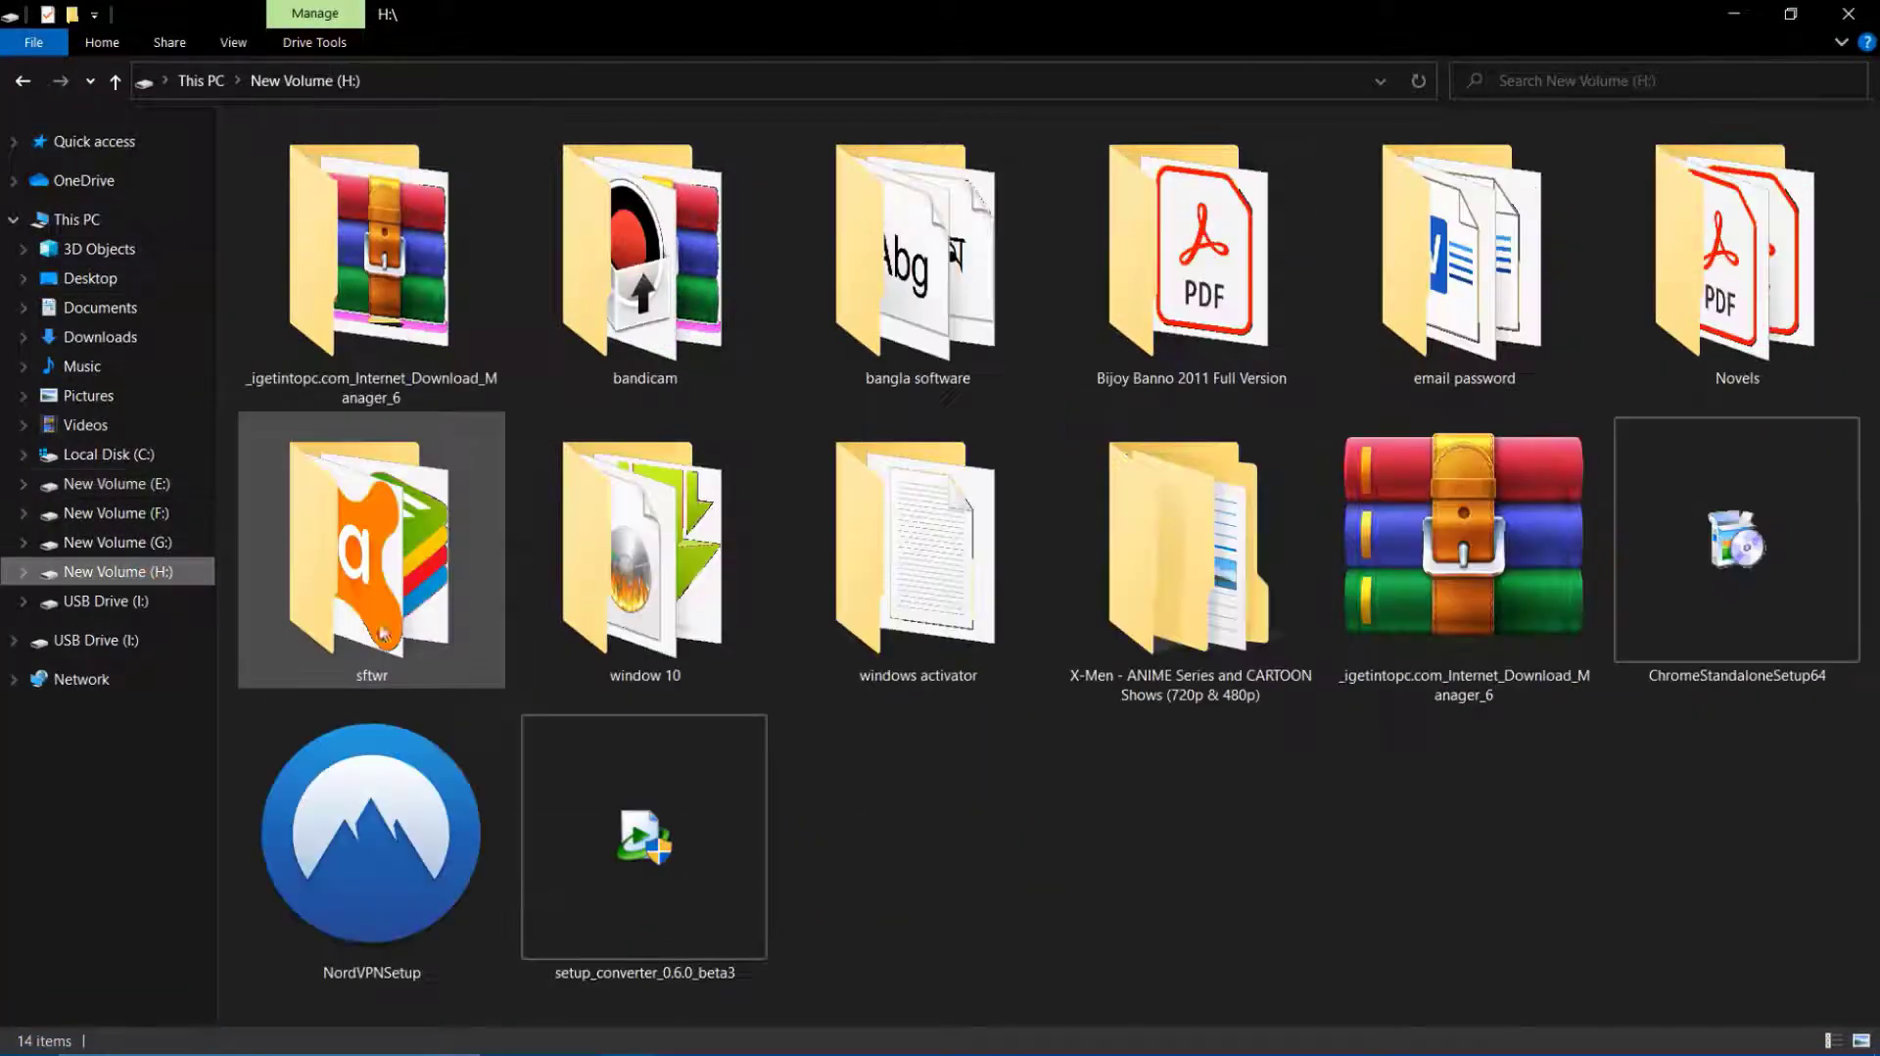
pyautogui.doubleClick(766, 648)
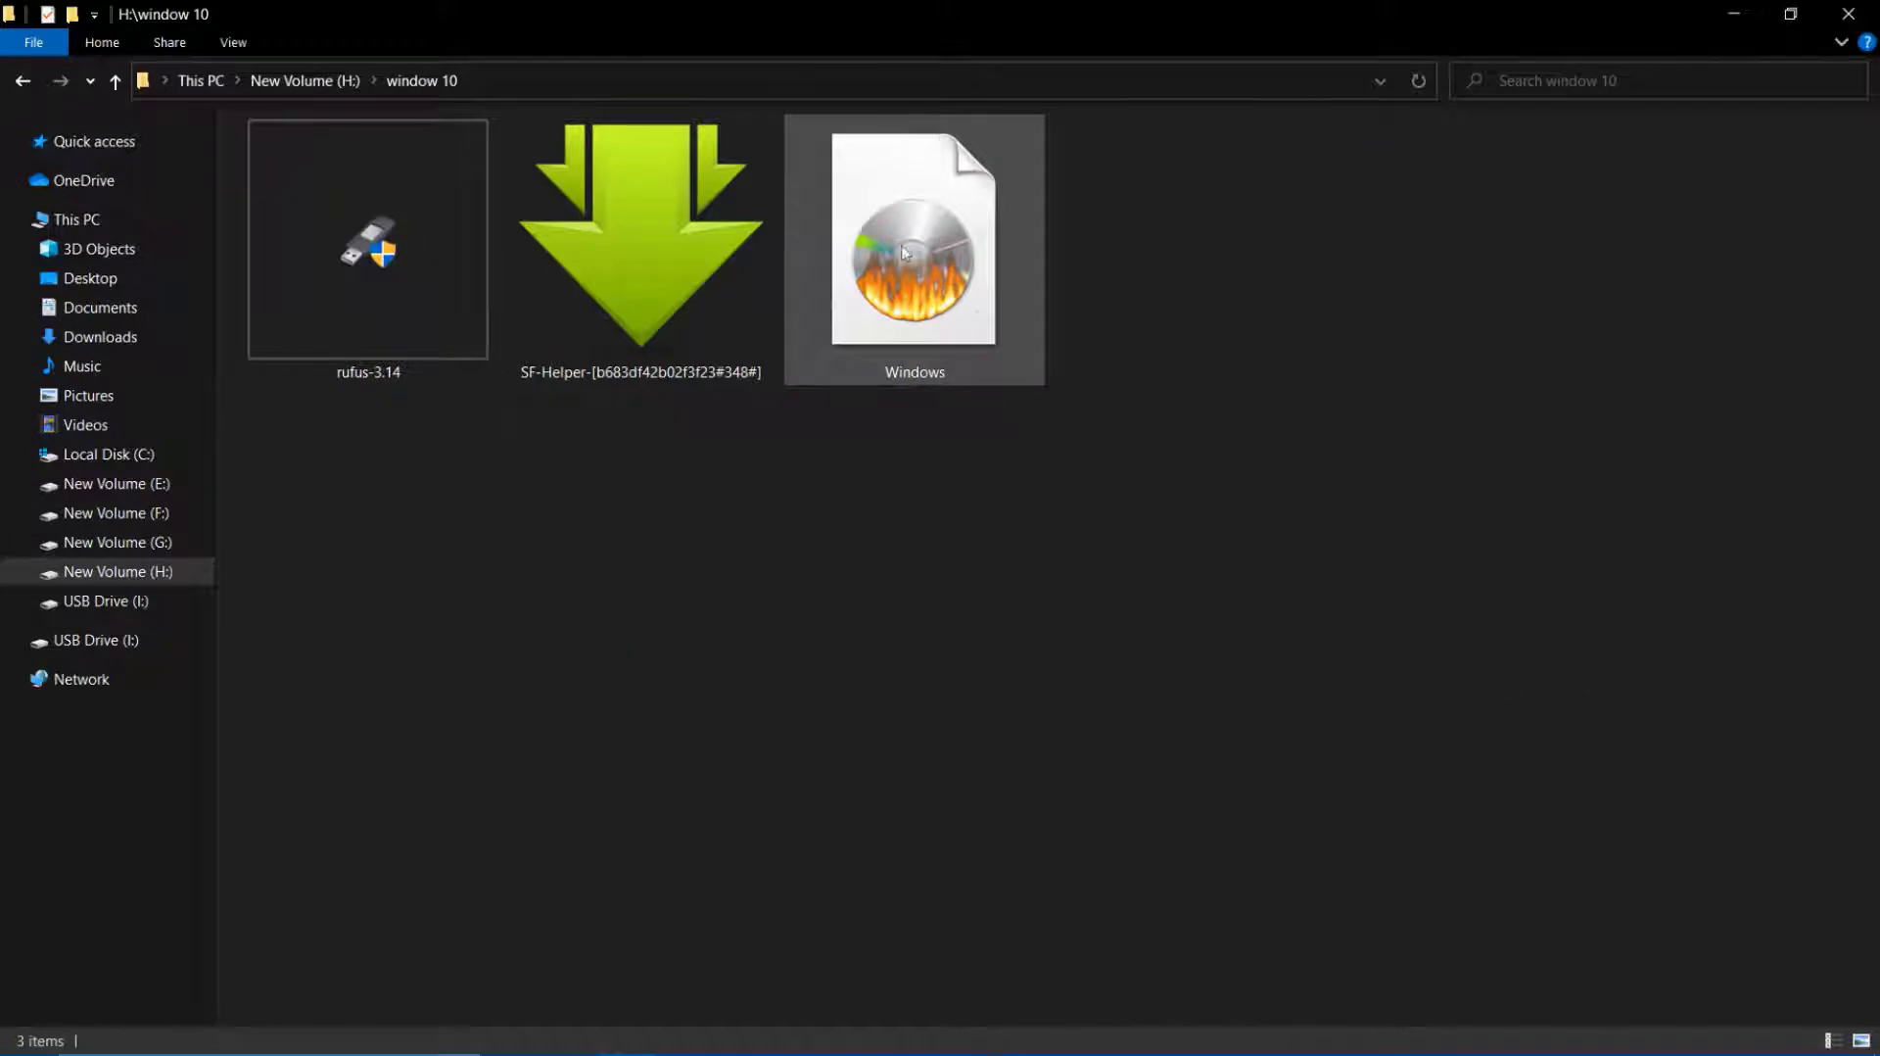
# Step: Run rufus-3.14 as administrator and move its window clear of the Windows image file
pyautogui.rightClick(340, 273)
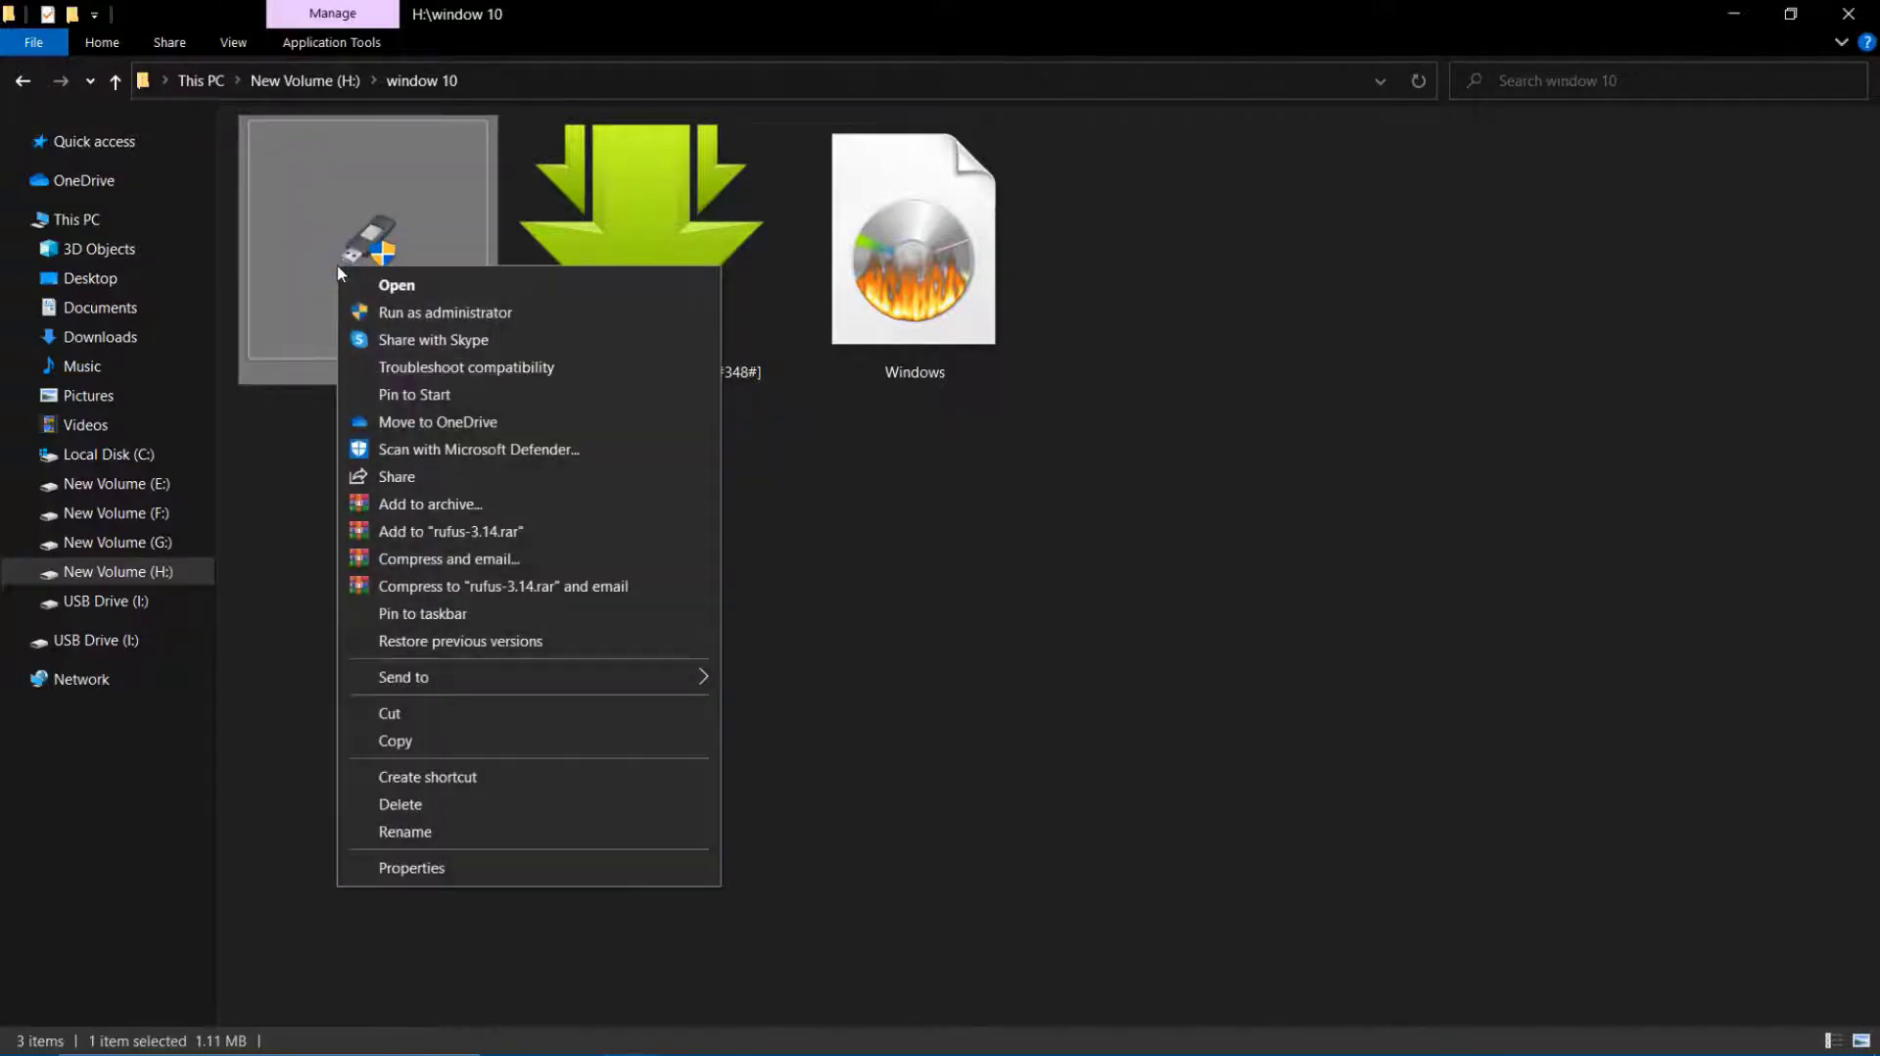
pyautogui.click(403, 315)
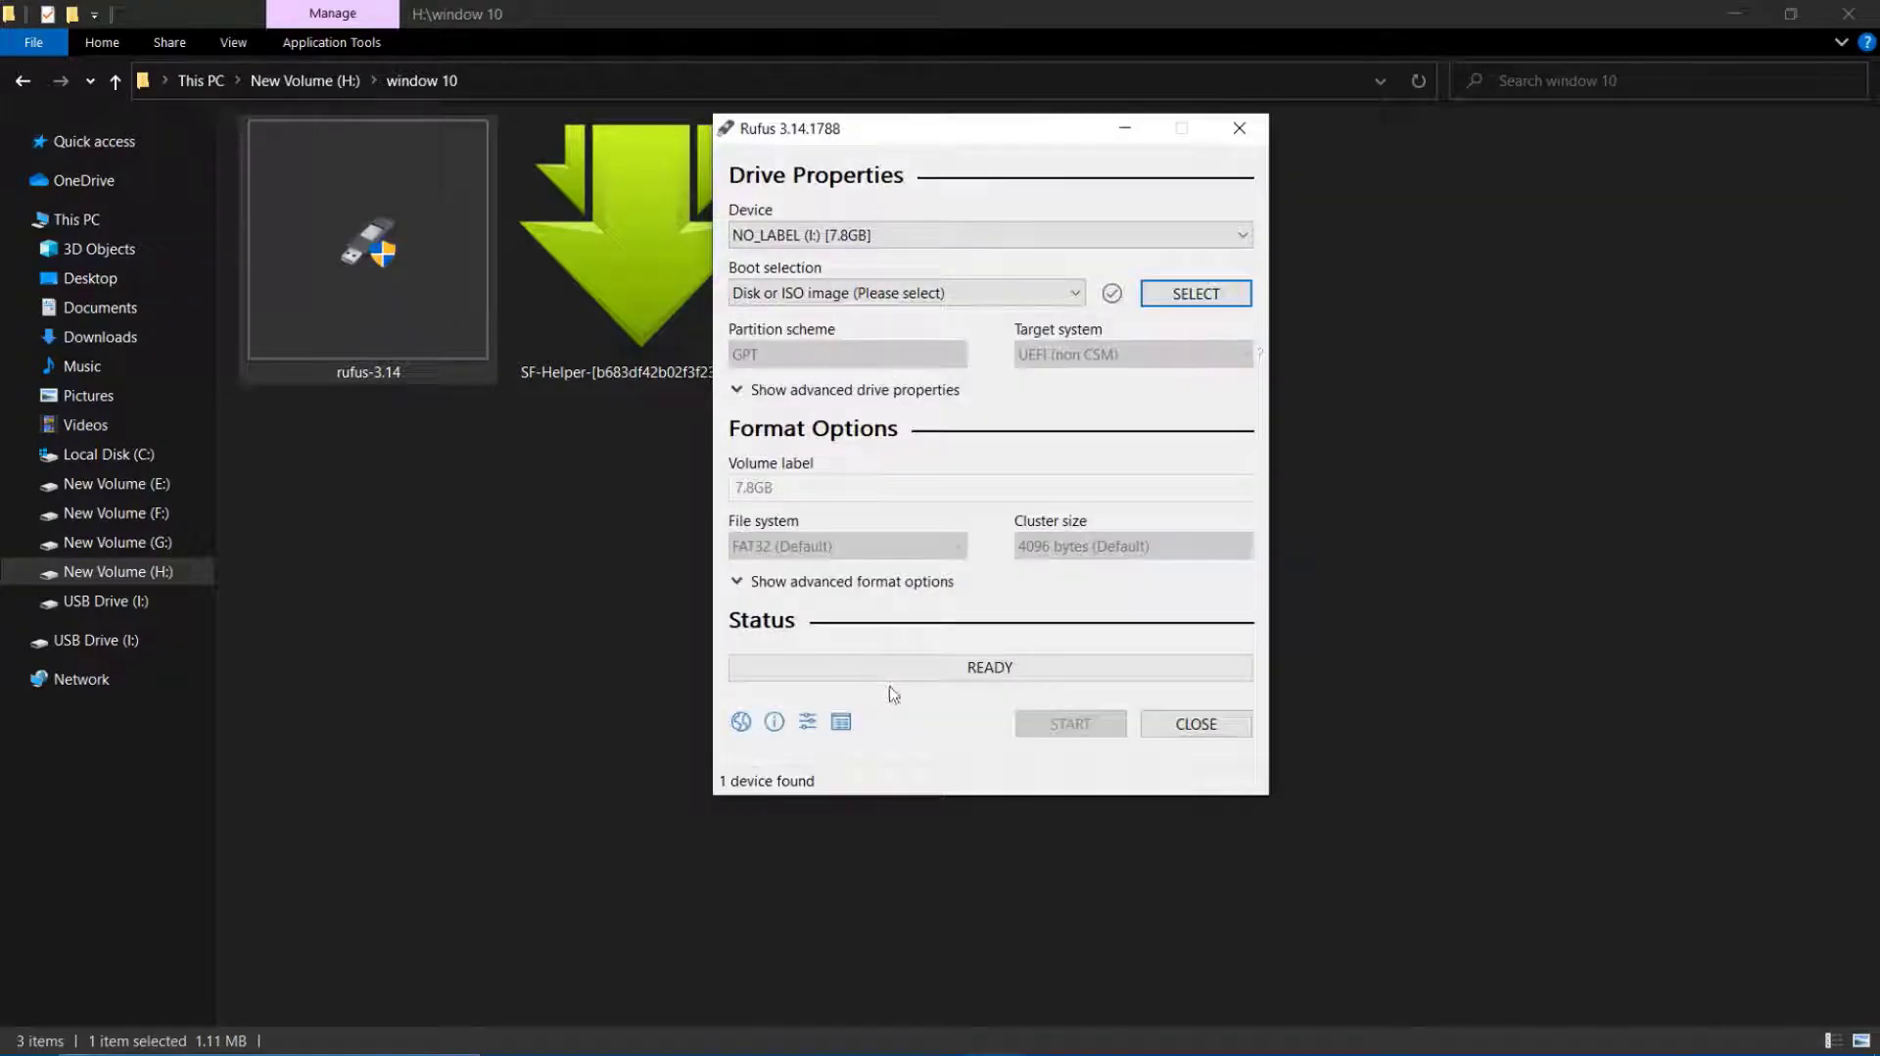
pyautogui.moveTo(973, 142); pyautogui.dragTo(479, 272)
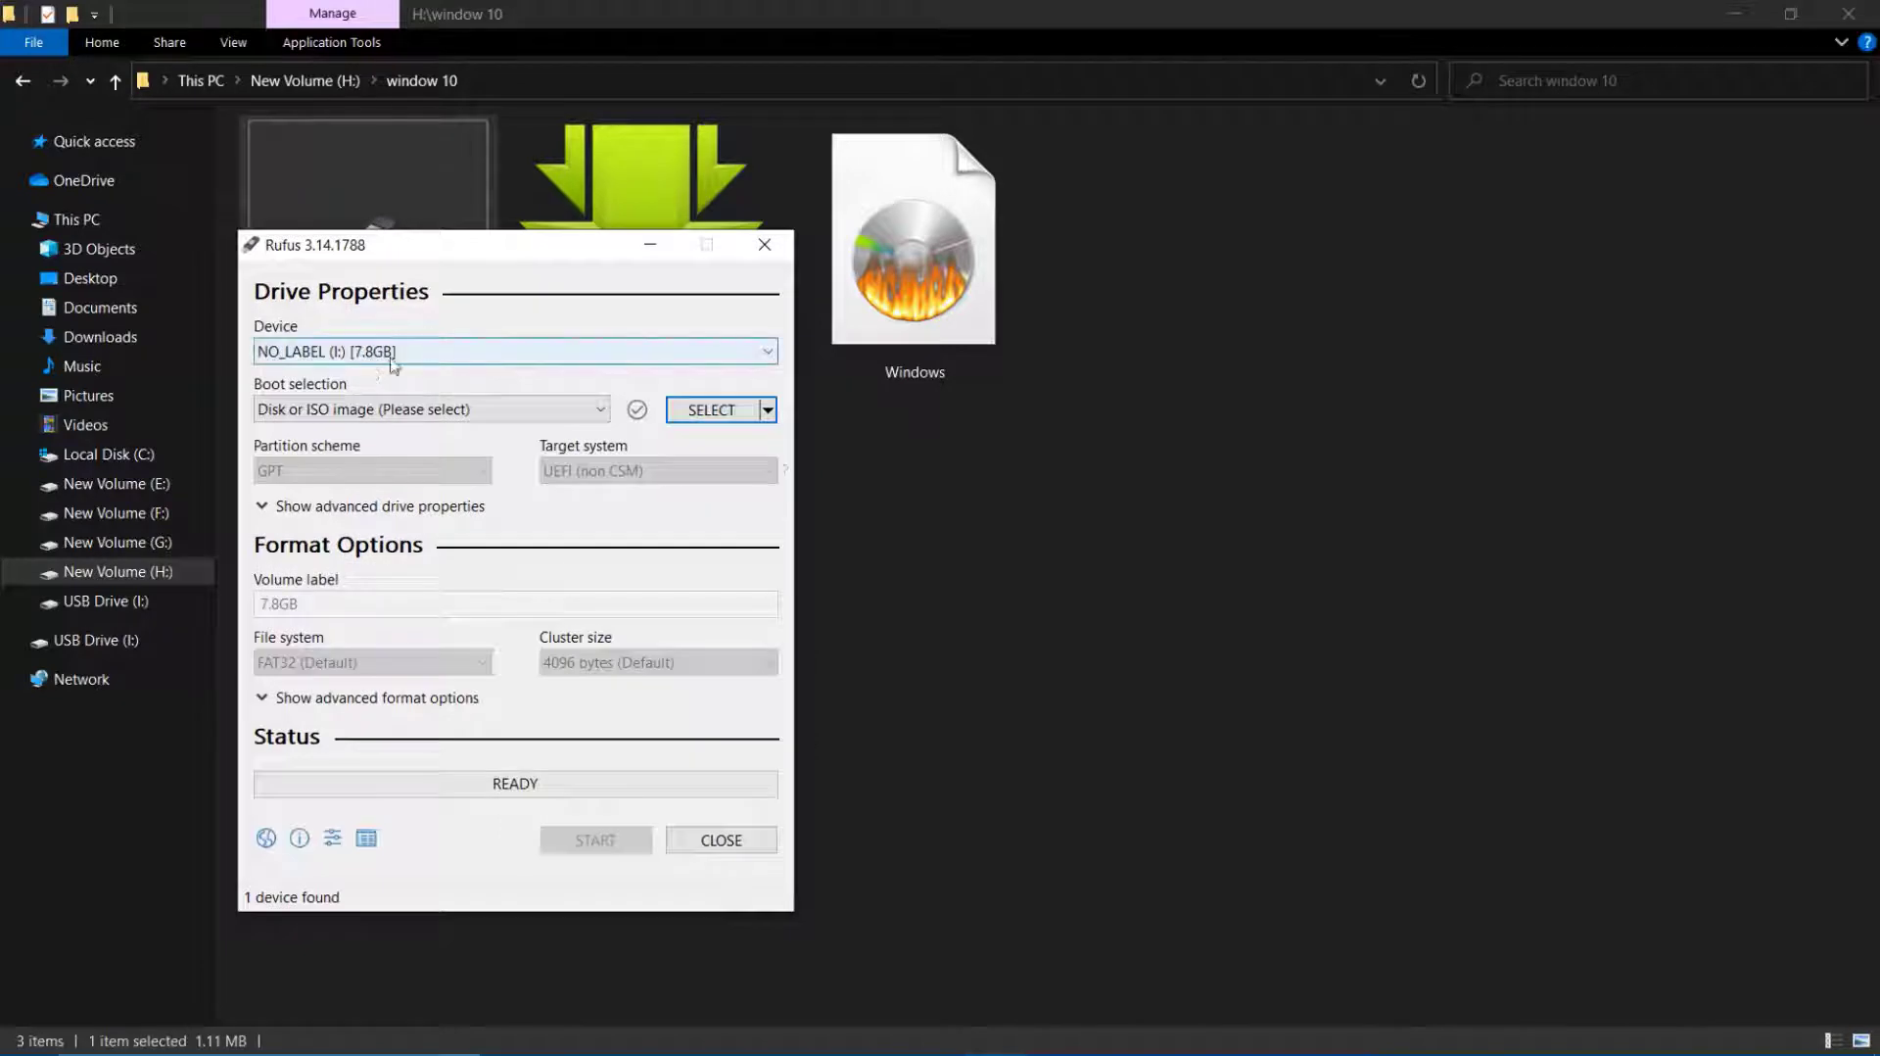
# Step: Load the Windows disc image from the "window 10" folder on New Volume (H:) as the boot selection
pyautogui.click(730, 411)
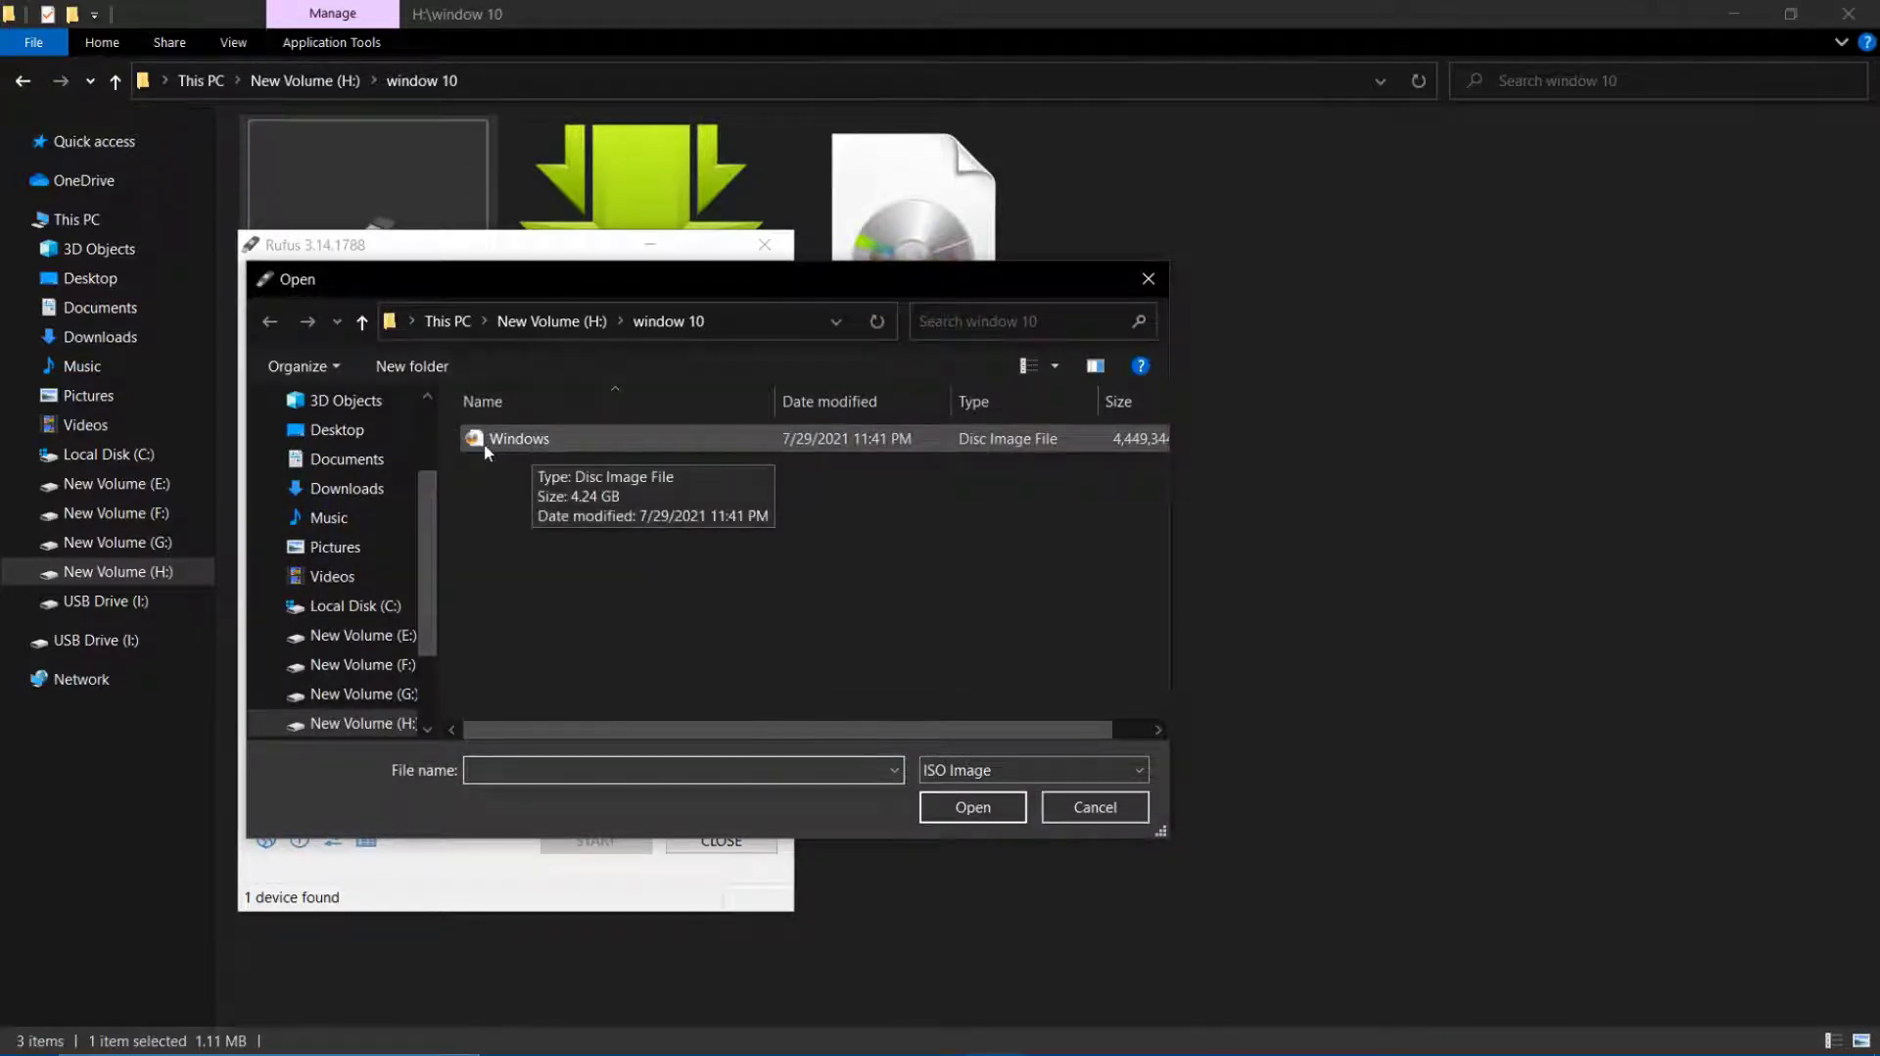
pyautogui.click(371, 724)
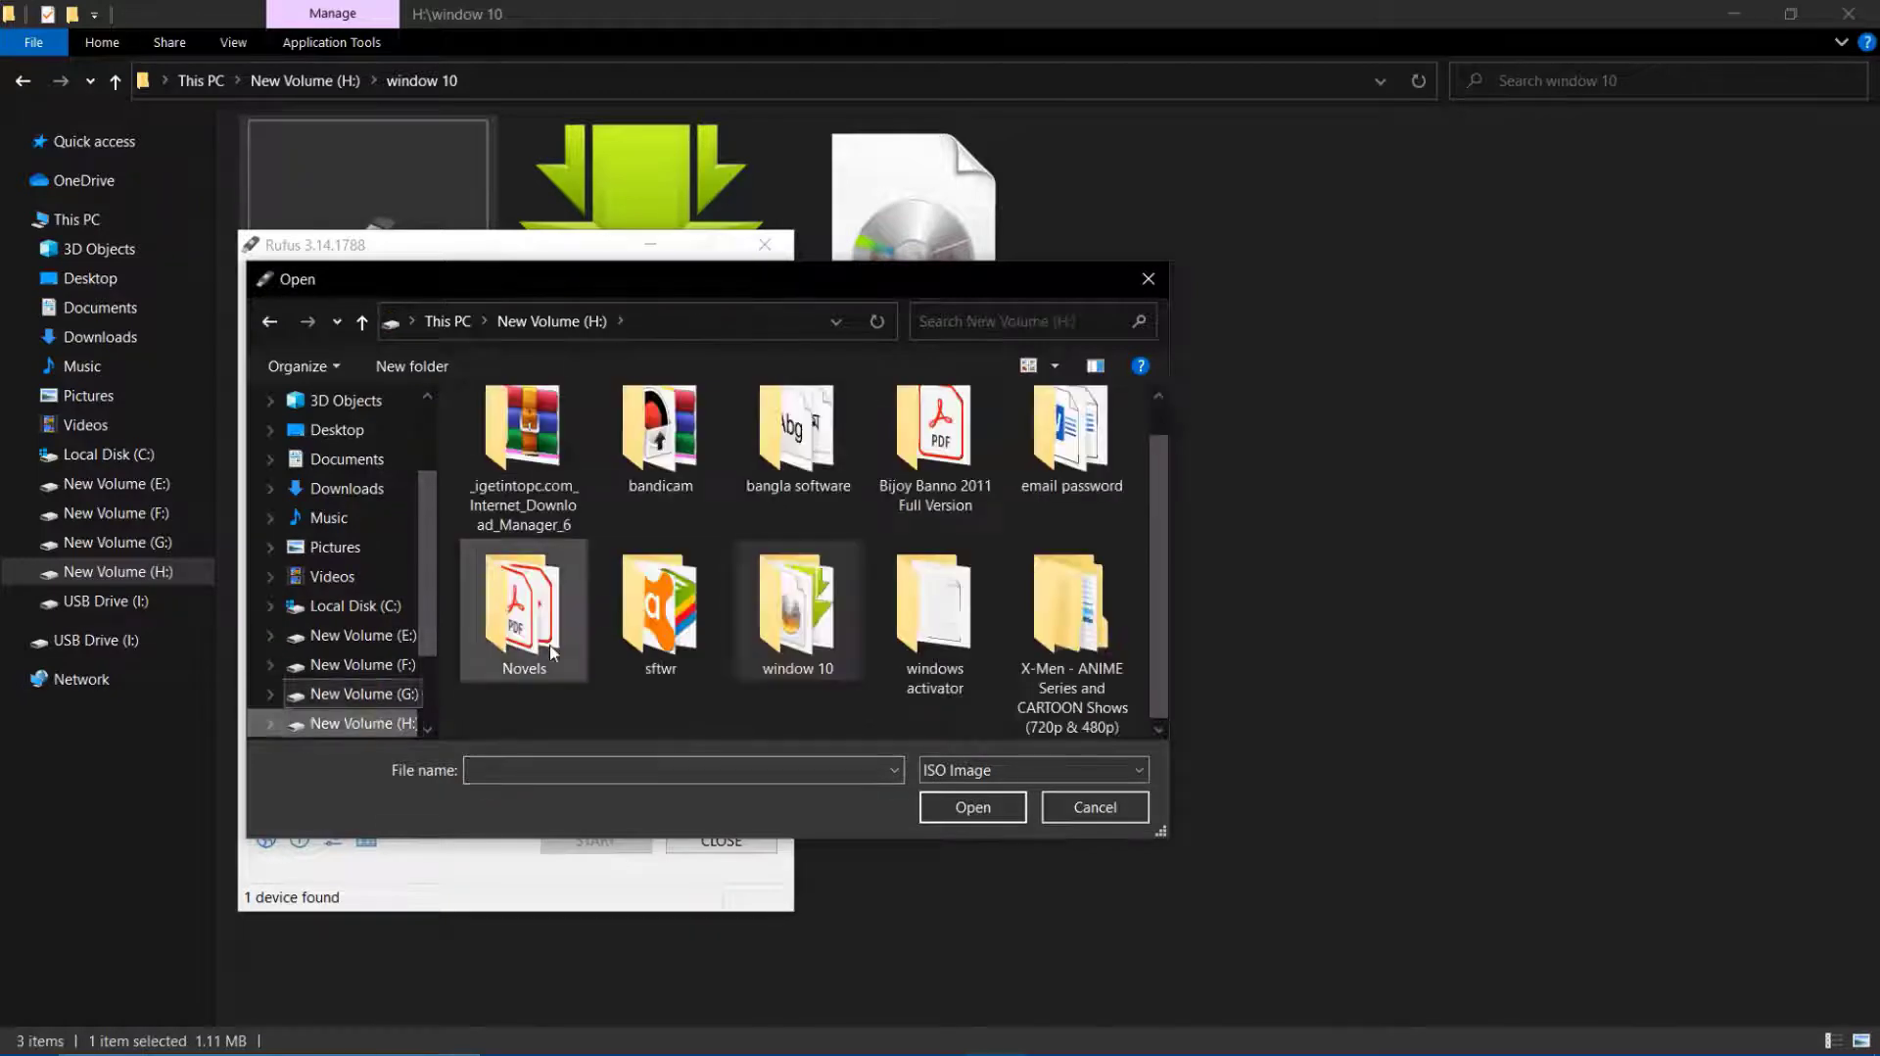
pyautogui.doubleClick(806, 612)
pyautogui.click(529, 437)
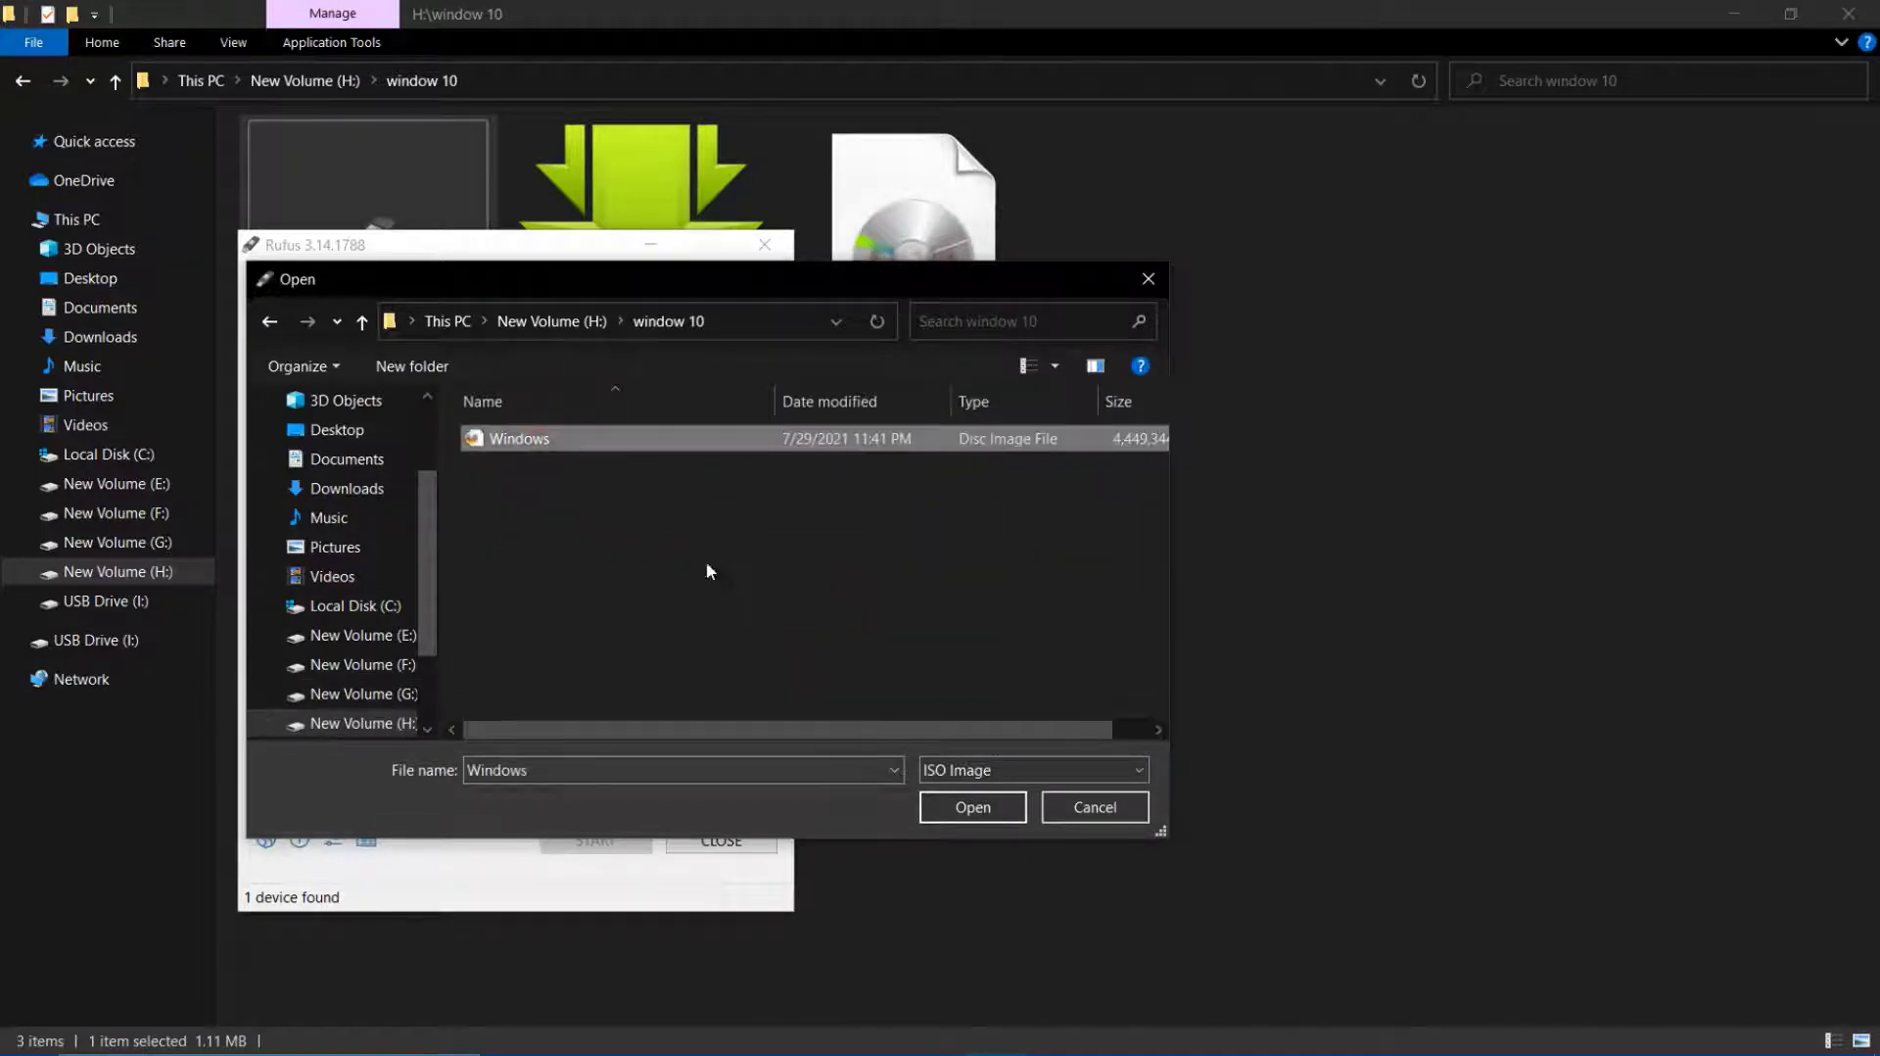
pyautogui.click(948, 797)
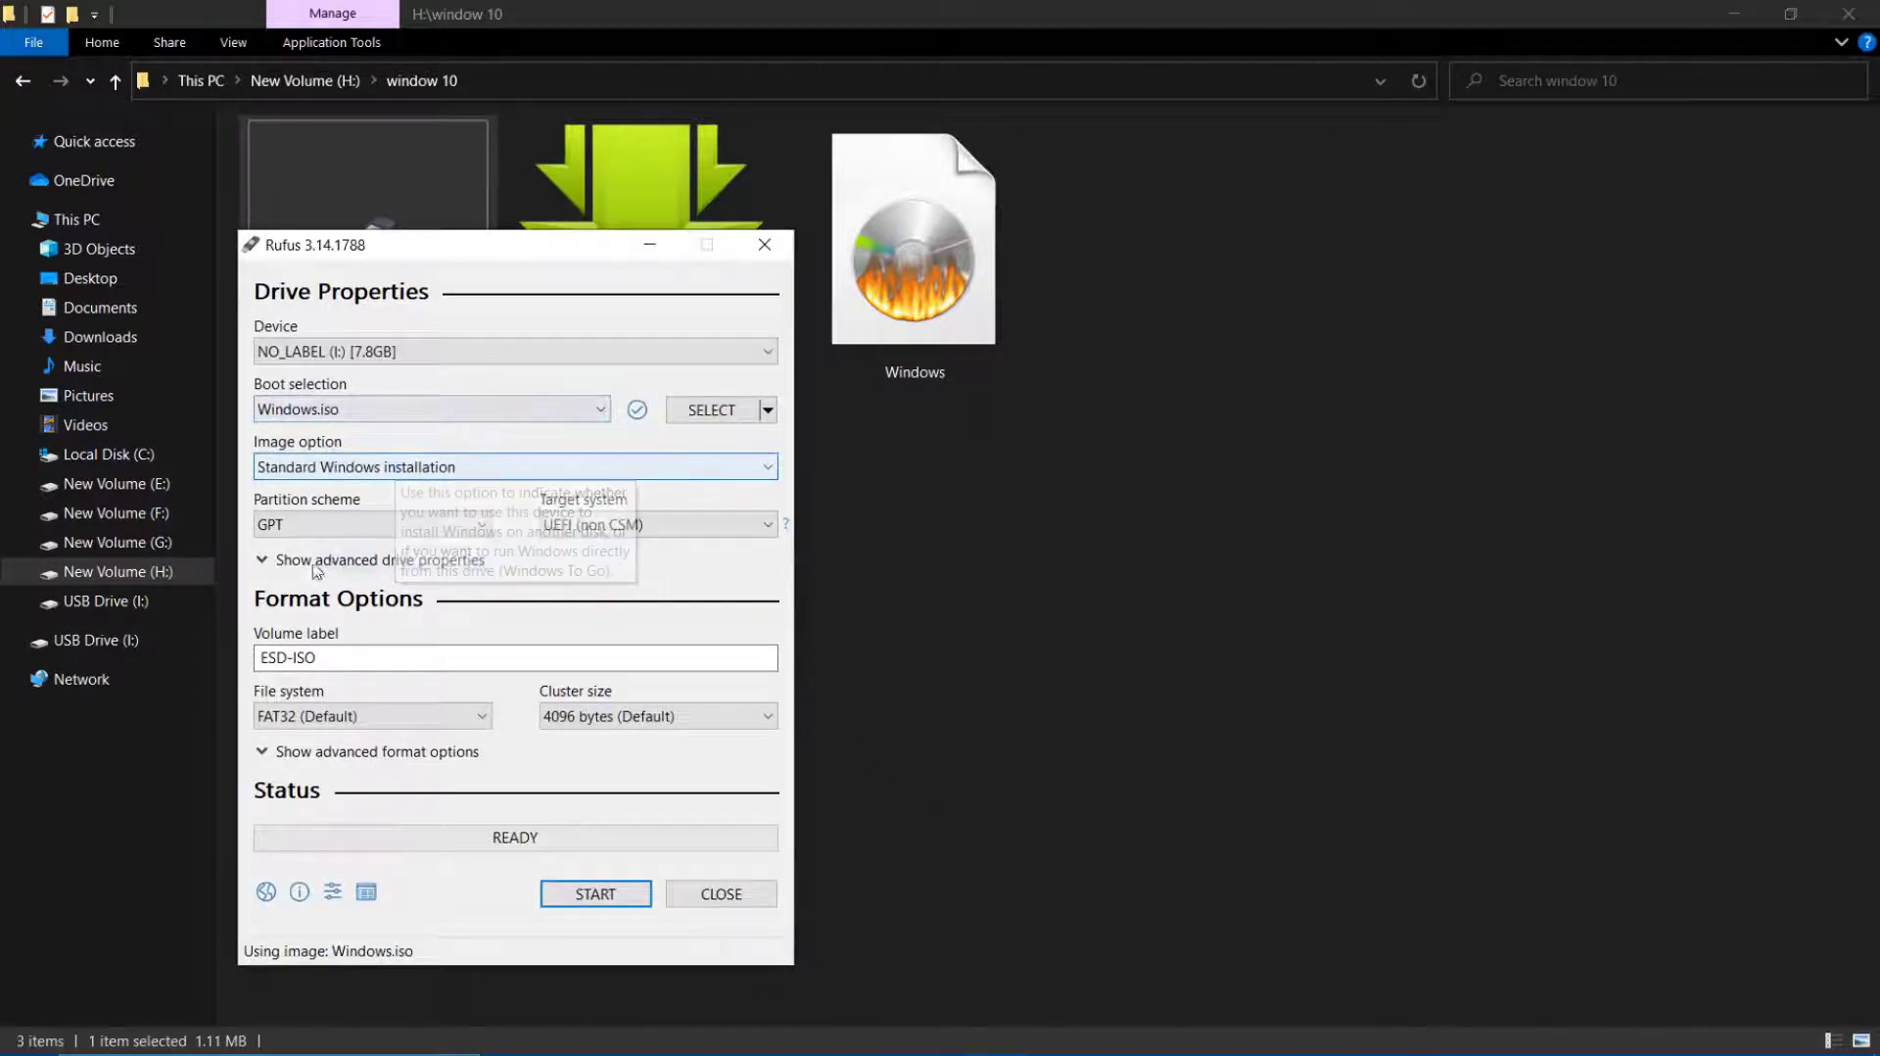
# Step: Choose GPT as the partition scheme and minimize the File Explorer window behind Rufus
pyautogui.click(380, 529)
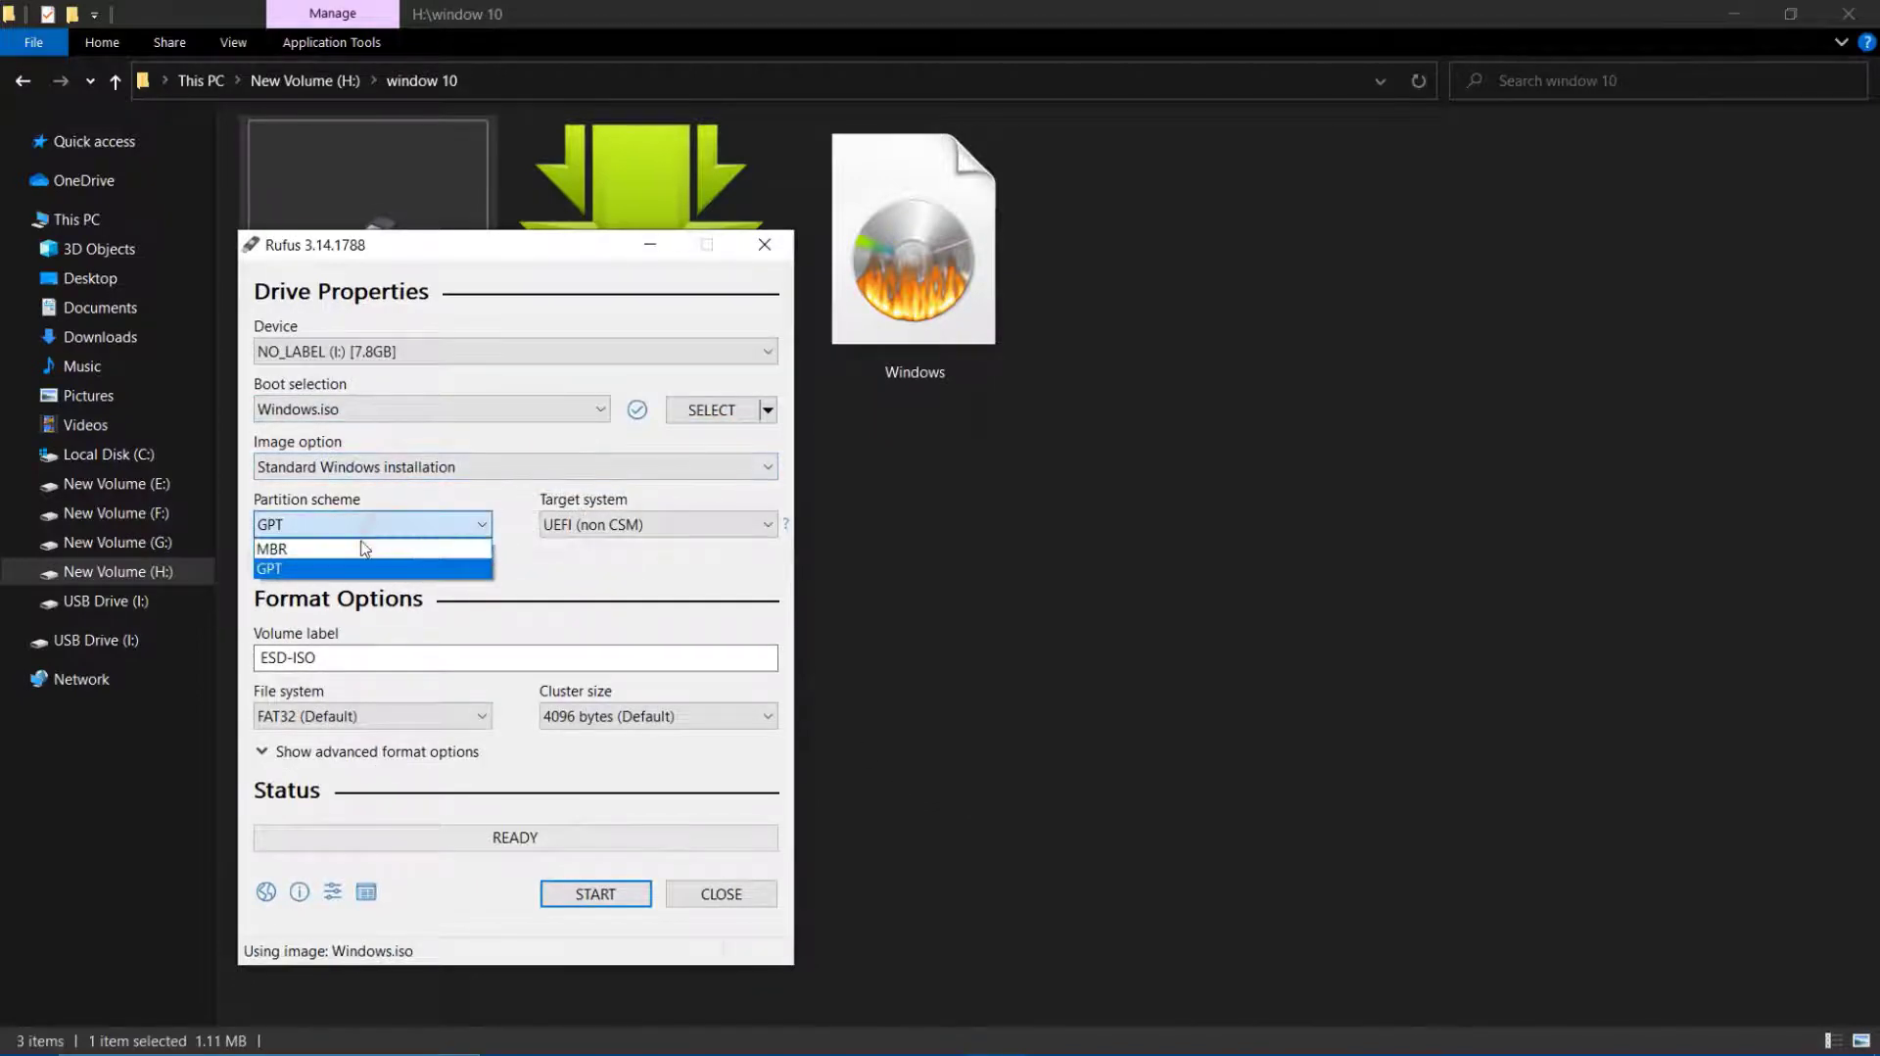
pyautogui.click(300, 570)
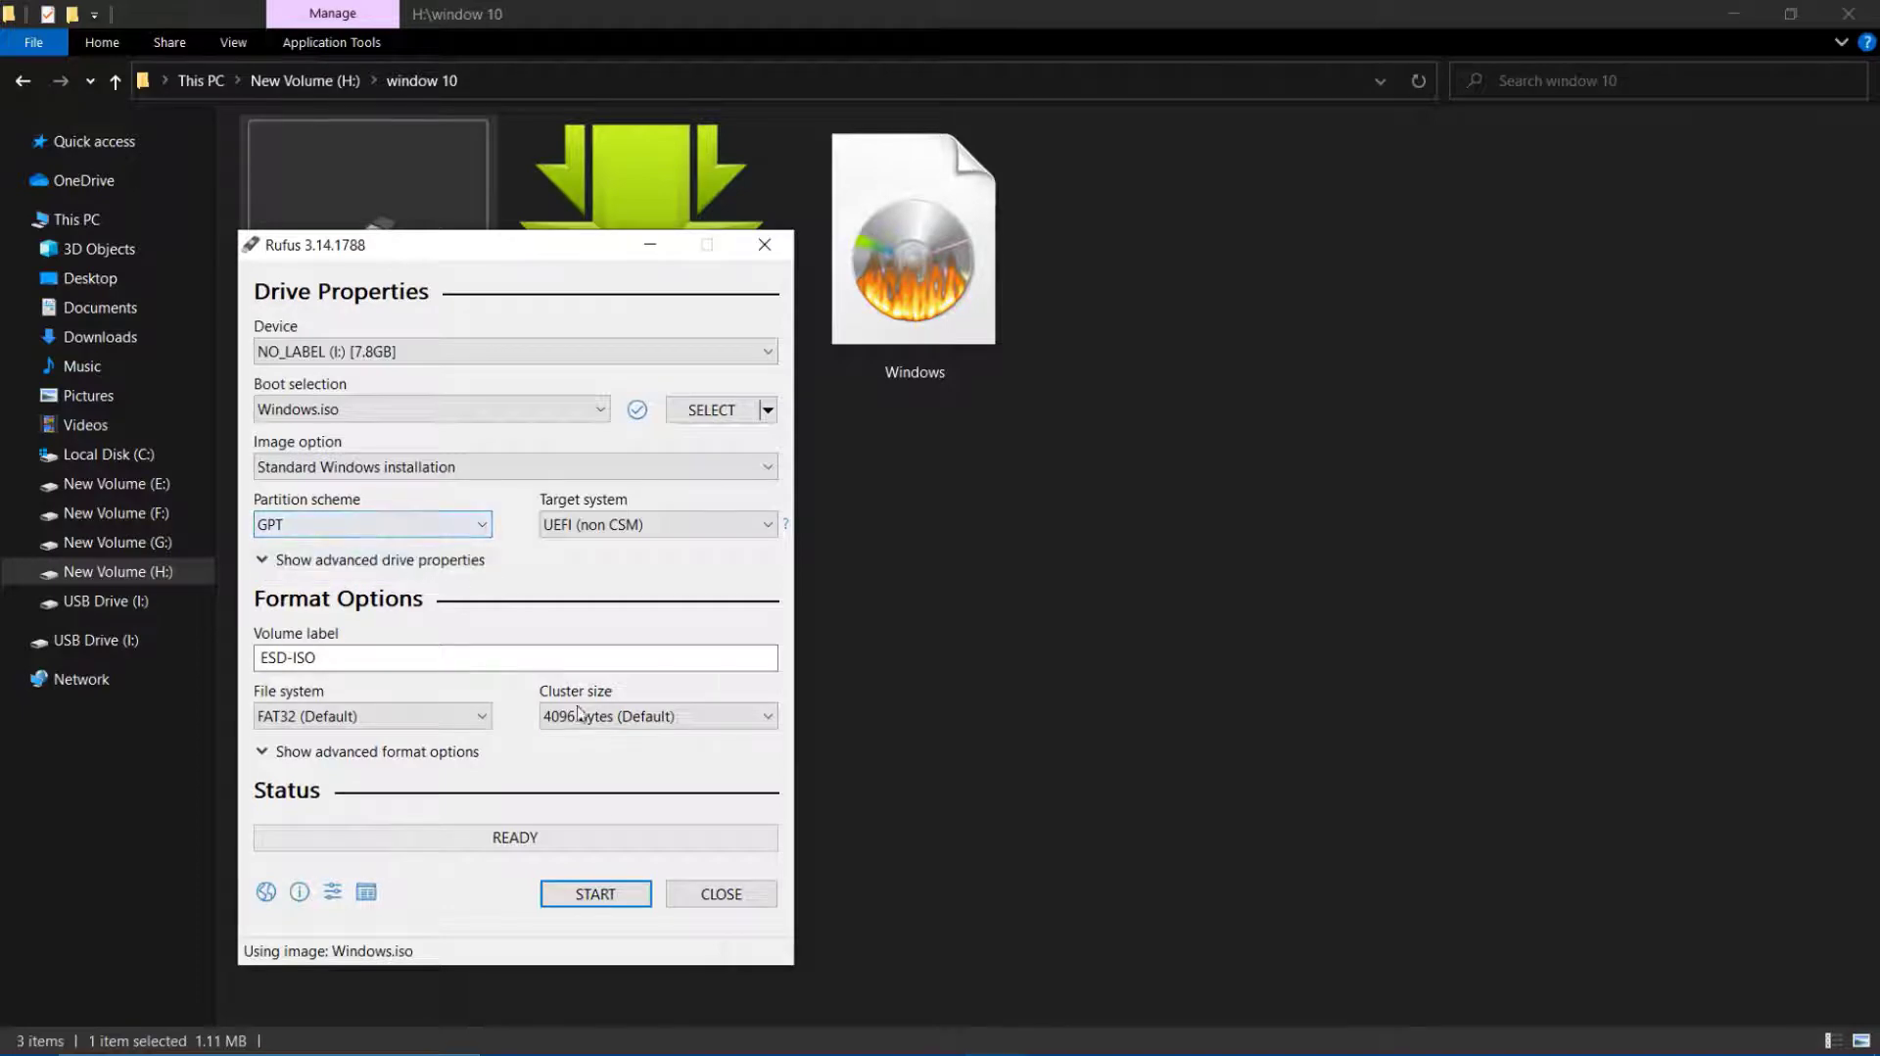
pyautogui.click(1734, 15)
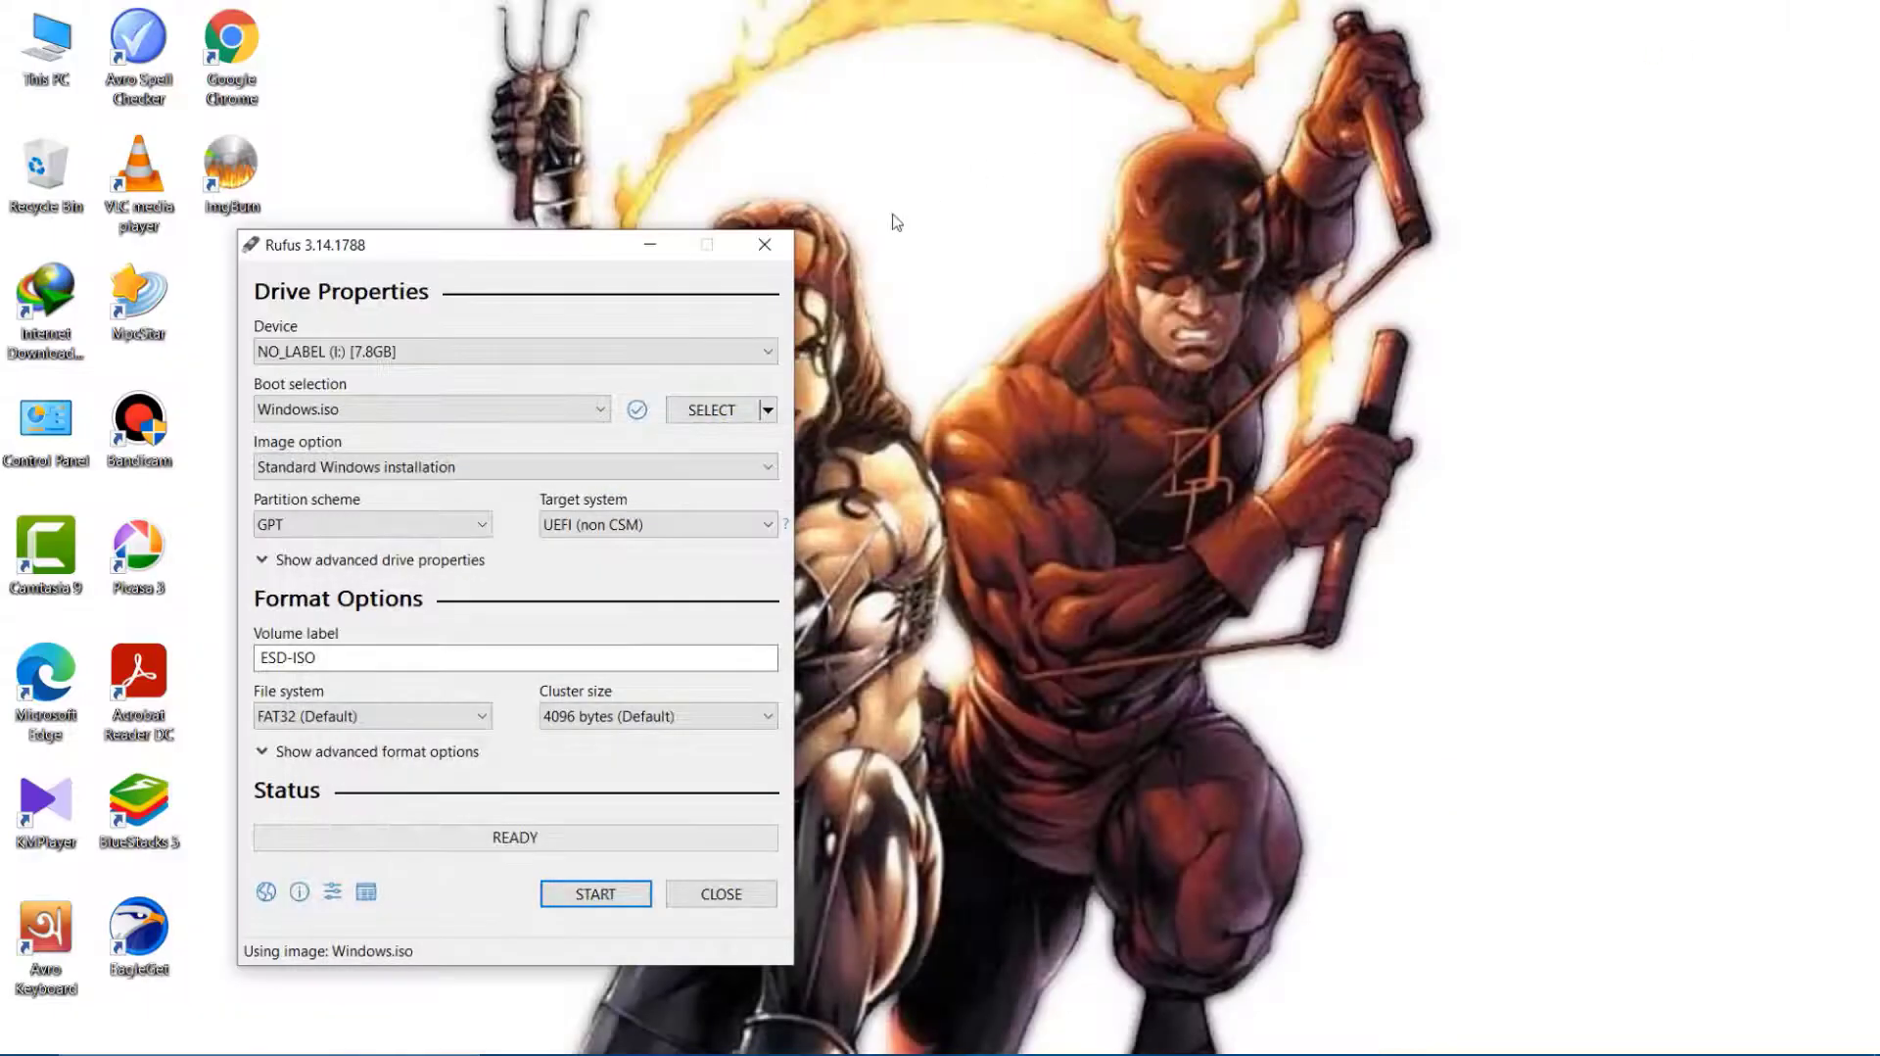
# Step: Minimize Rufus and open Disk Management in the Computer Management console of This PC
pyautogui.click(651, 247)
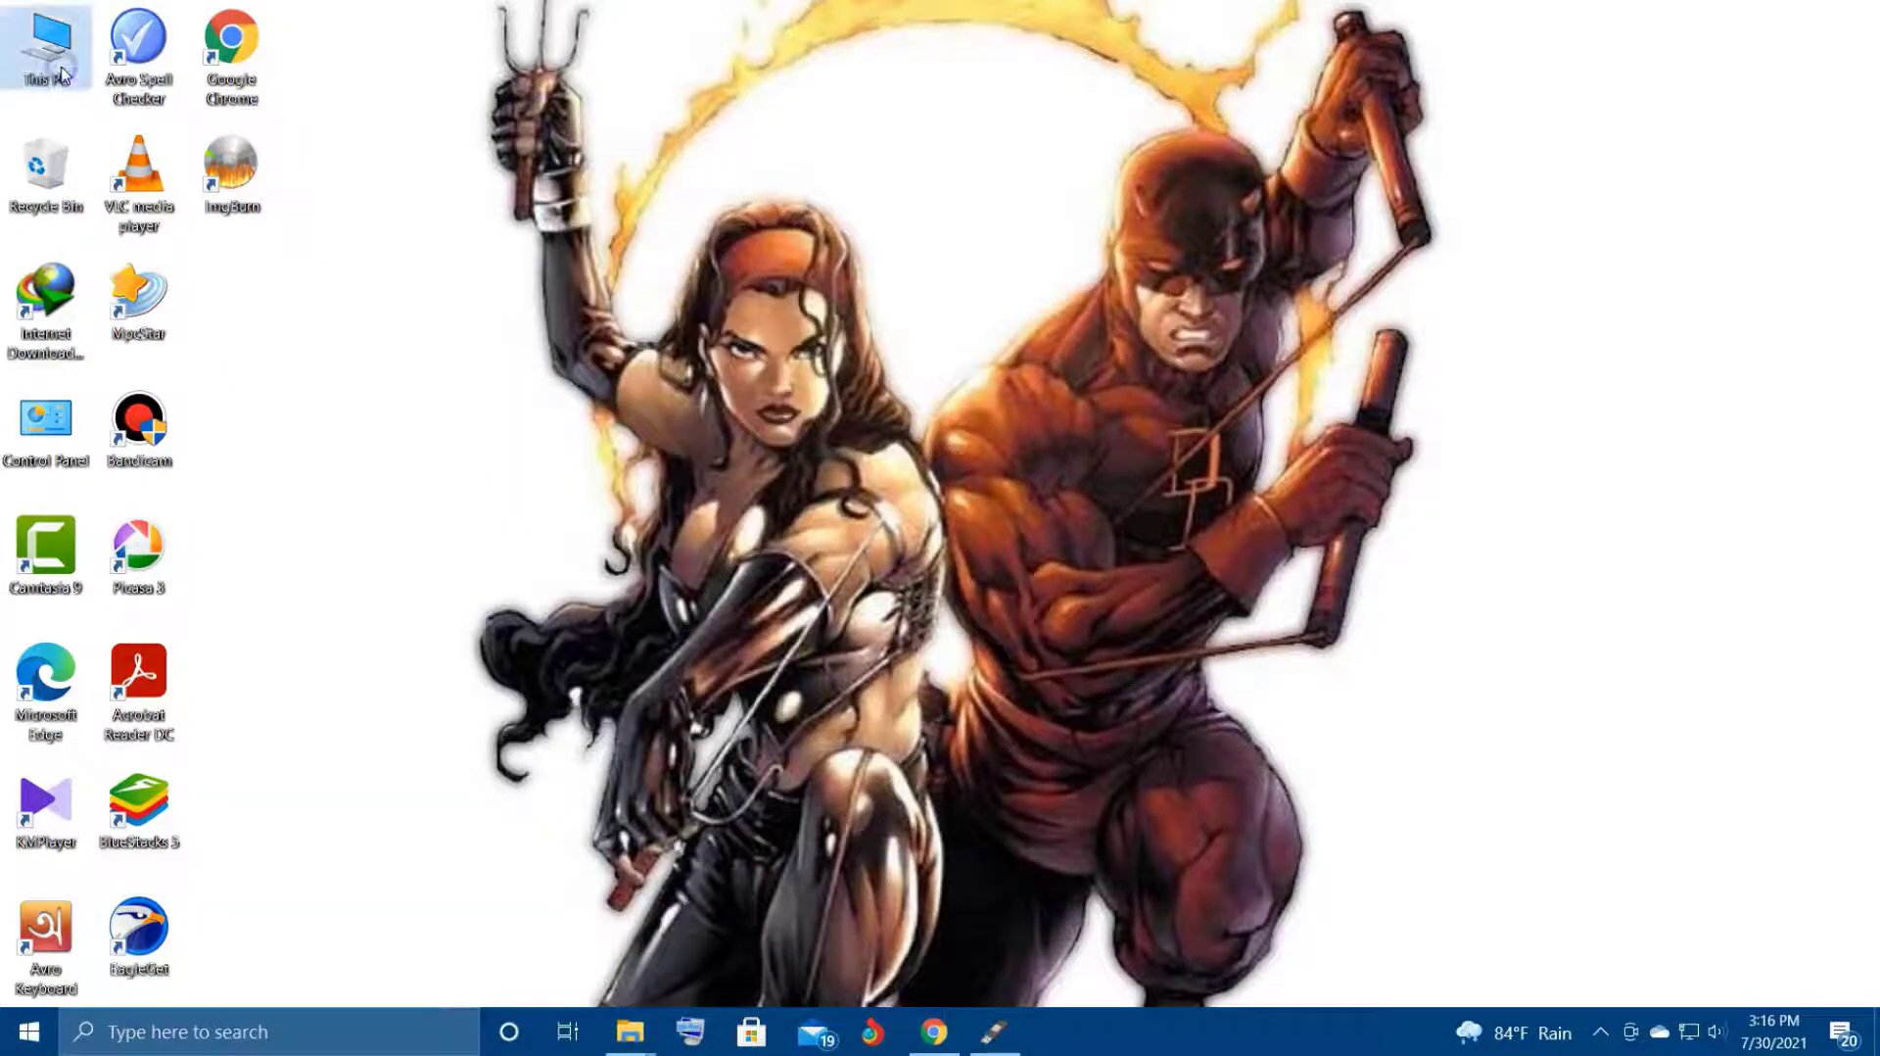
pyautogui.rightClick(62, 69)
pyautogui.click(105, 140)
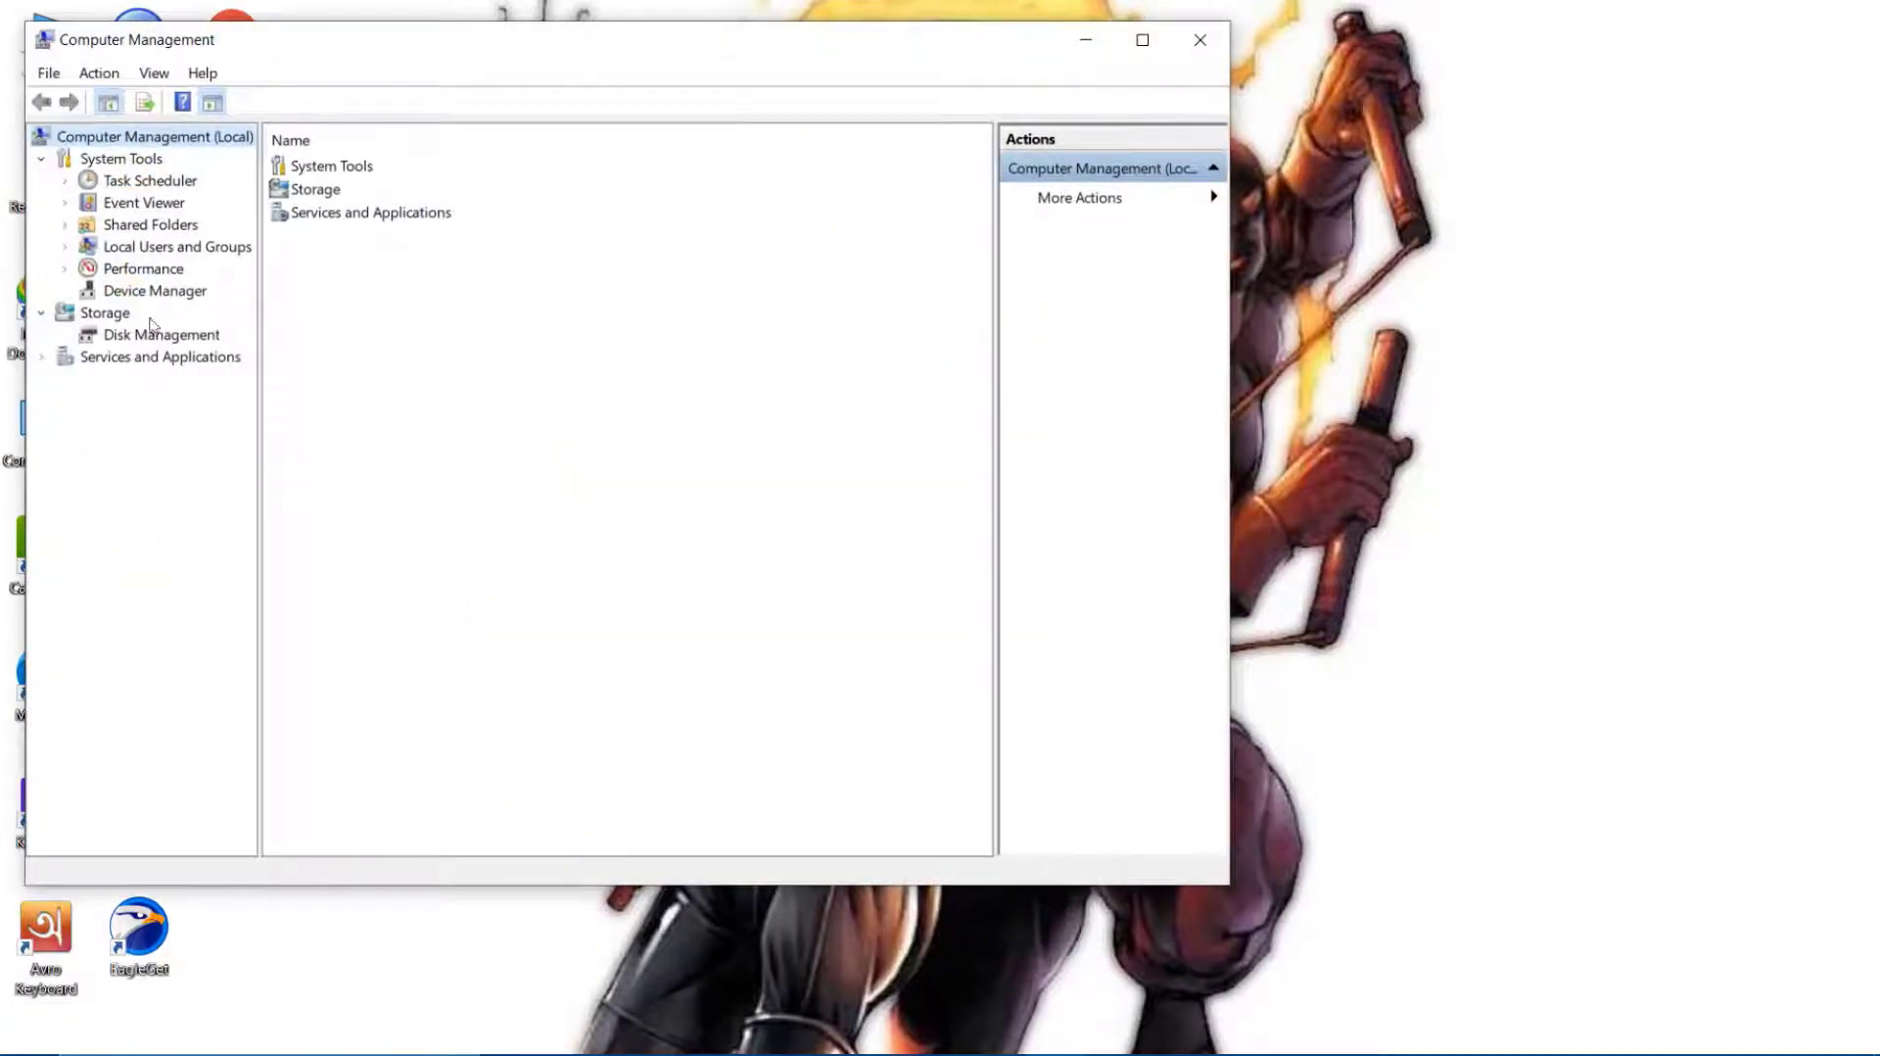
pyautogui.click(135, 336)
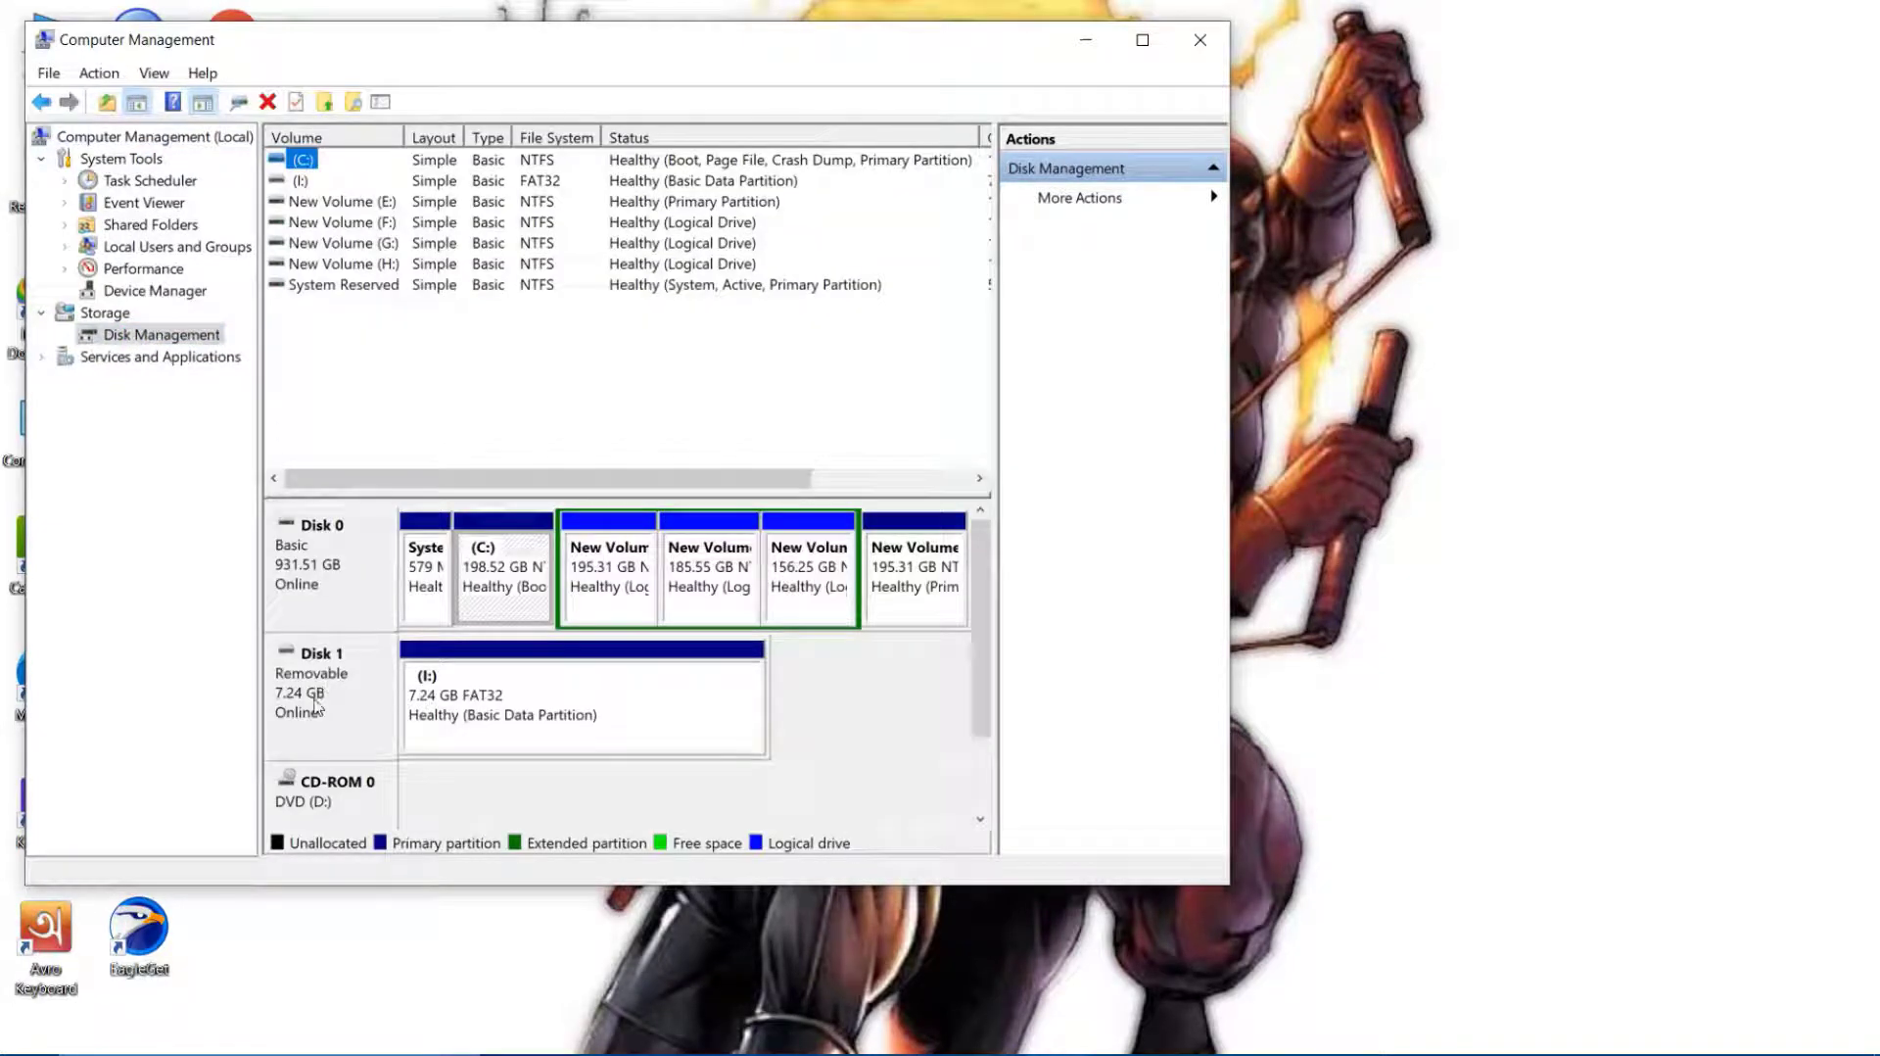
# Step: Check the partition style of removable Disk 1 in its volume properties, and close Computer Management
pyautogui.rightClick(326, 701)
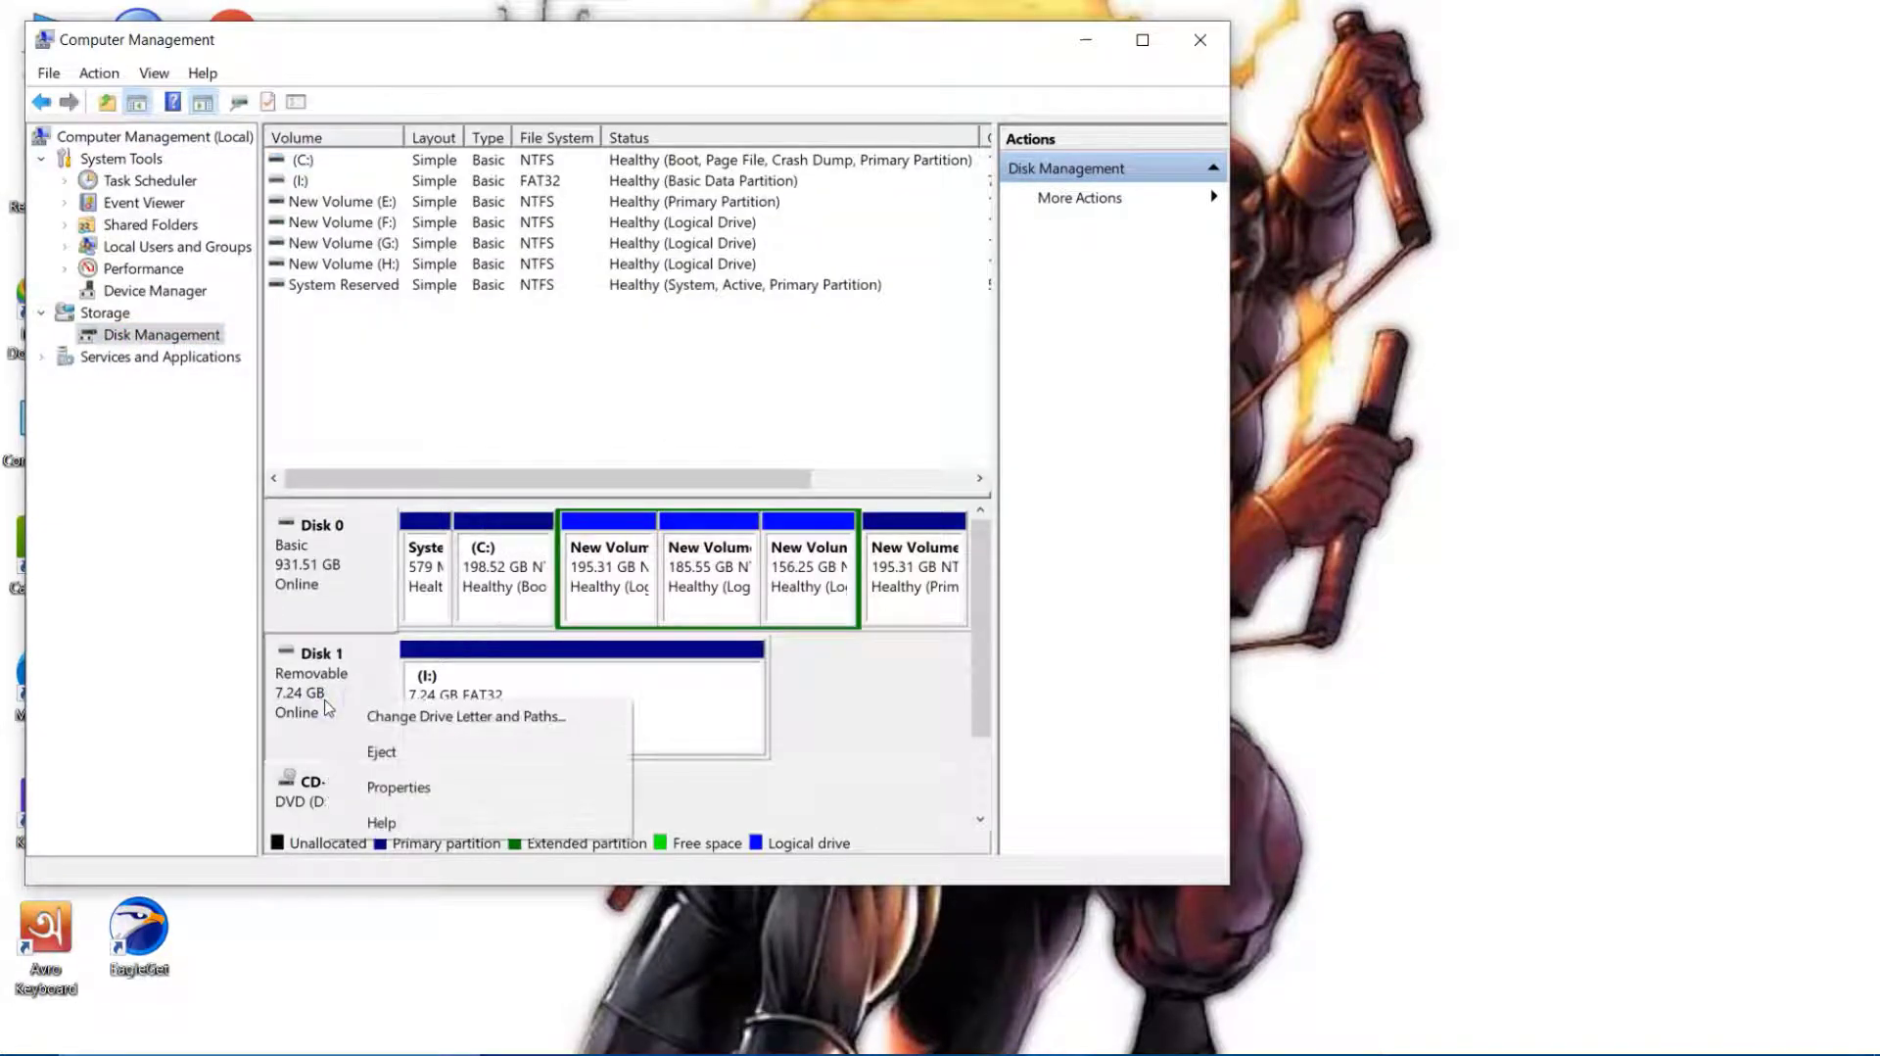
pyautogui.click(392, 786)
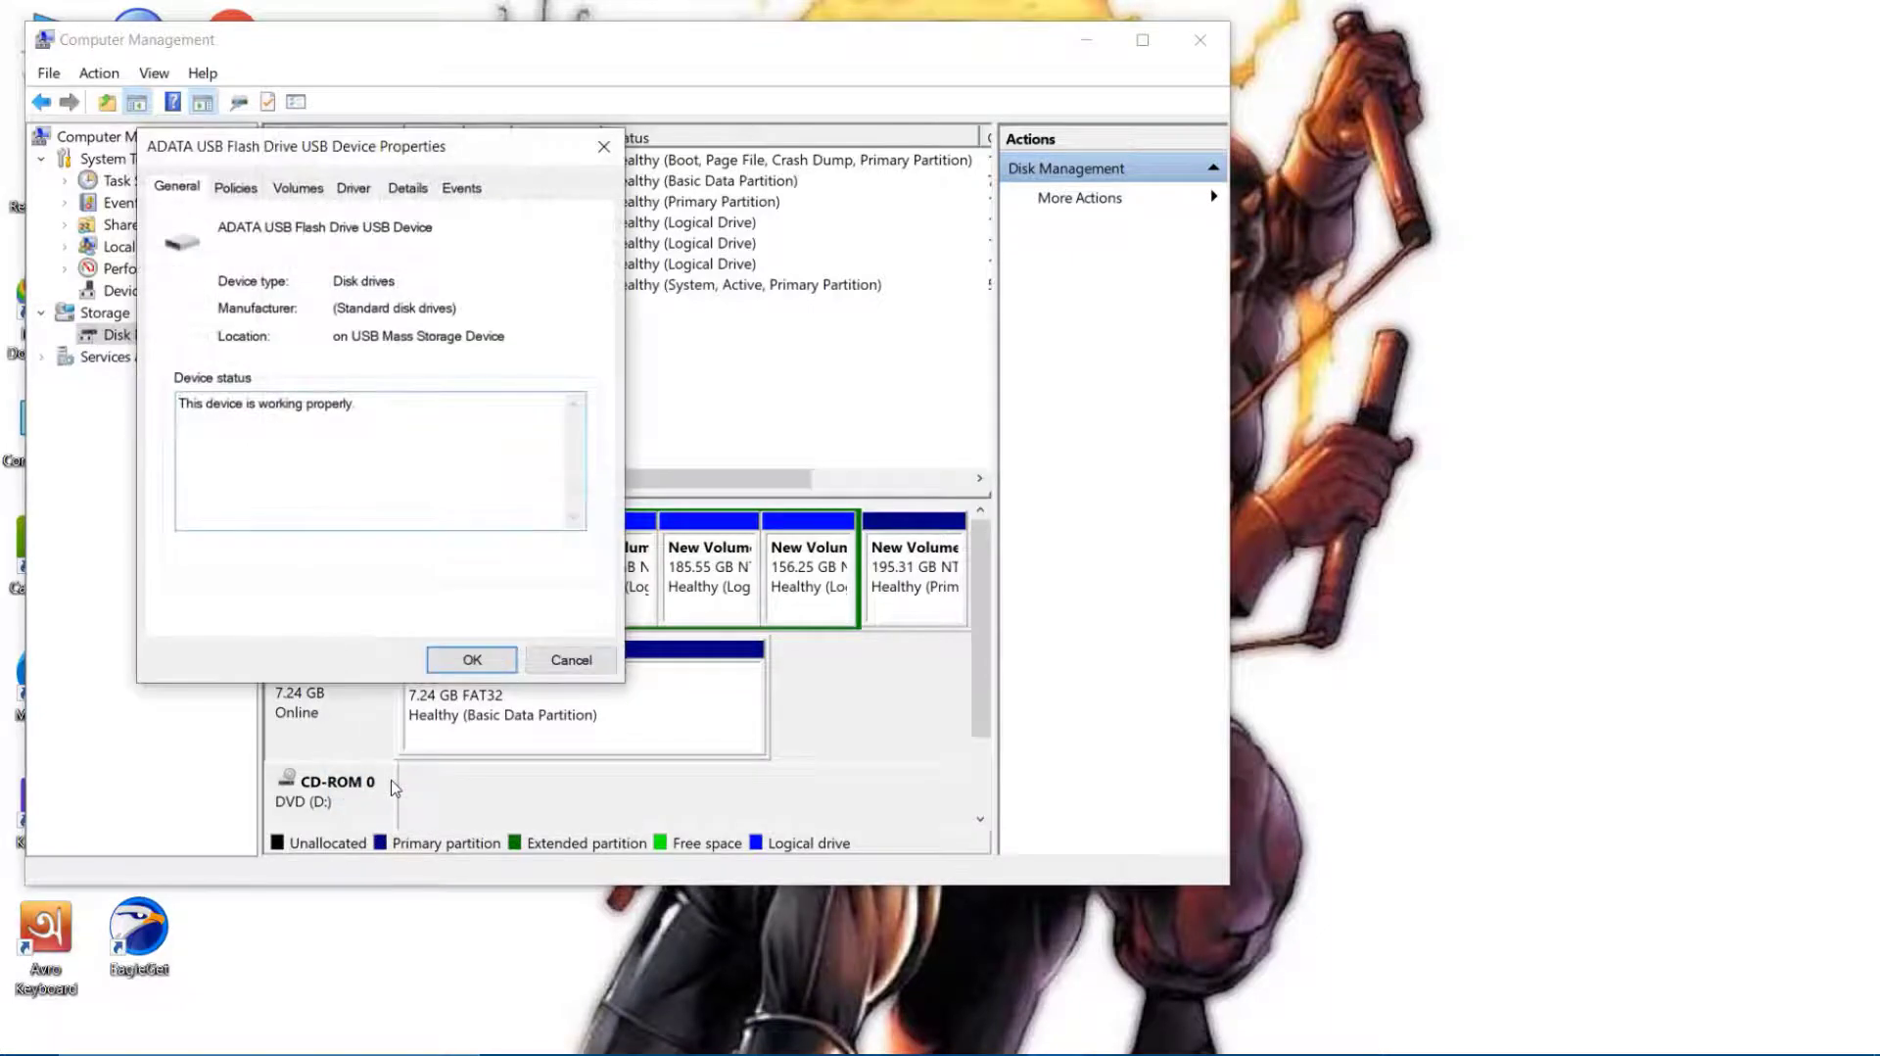
pyautogui.click(294, 190)
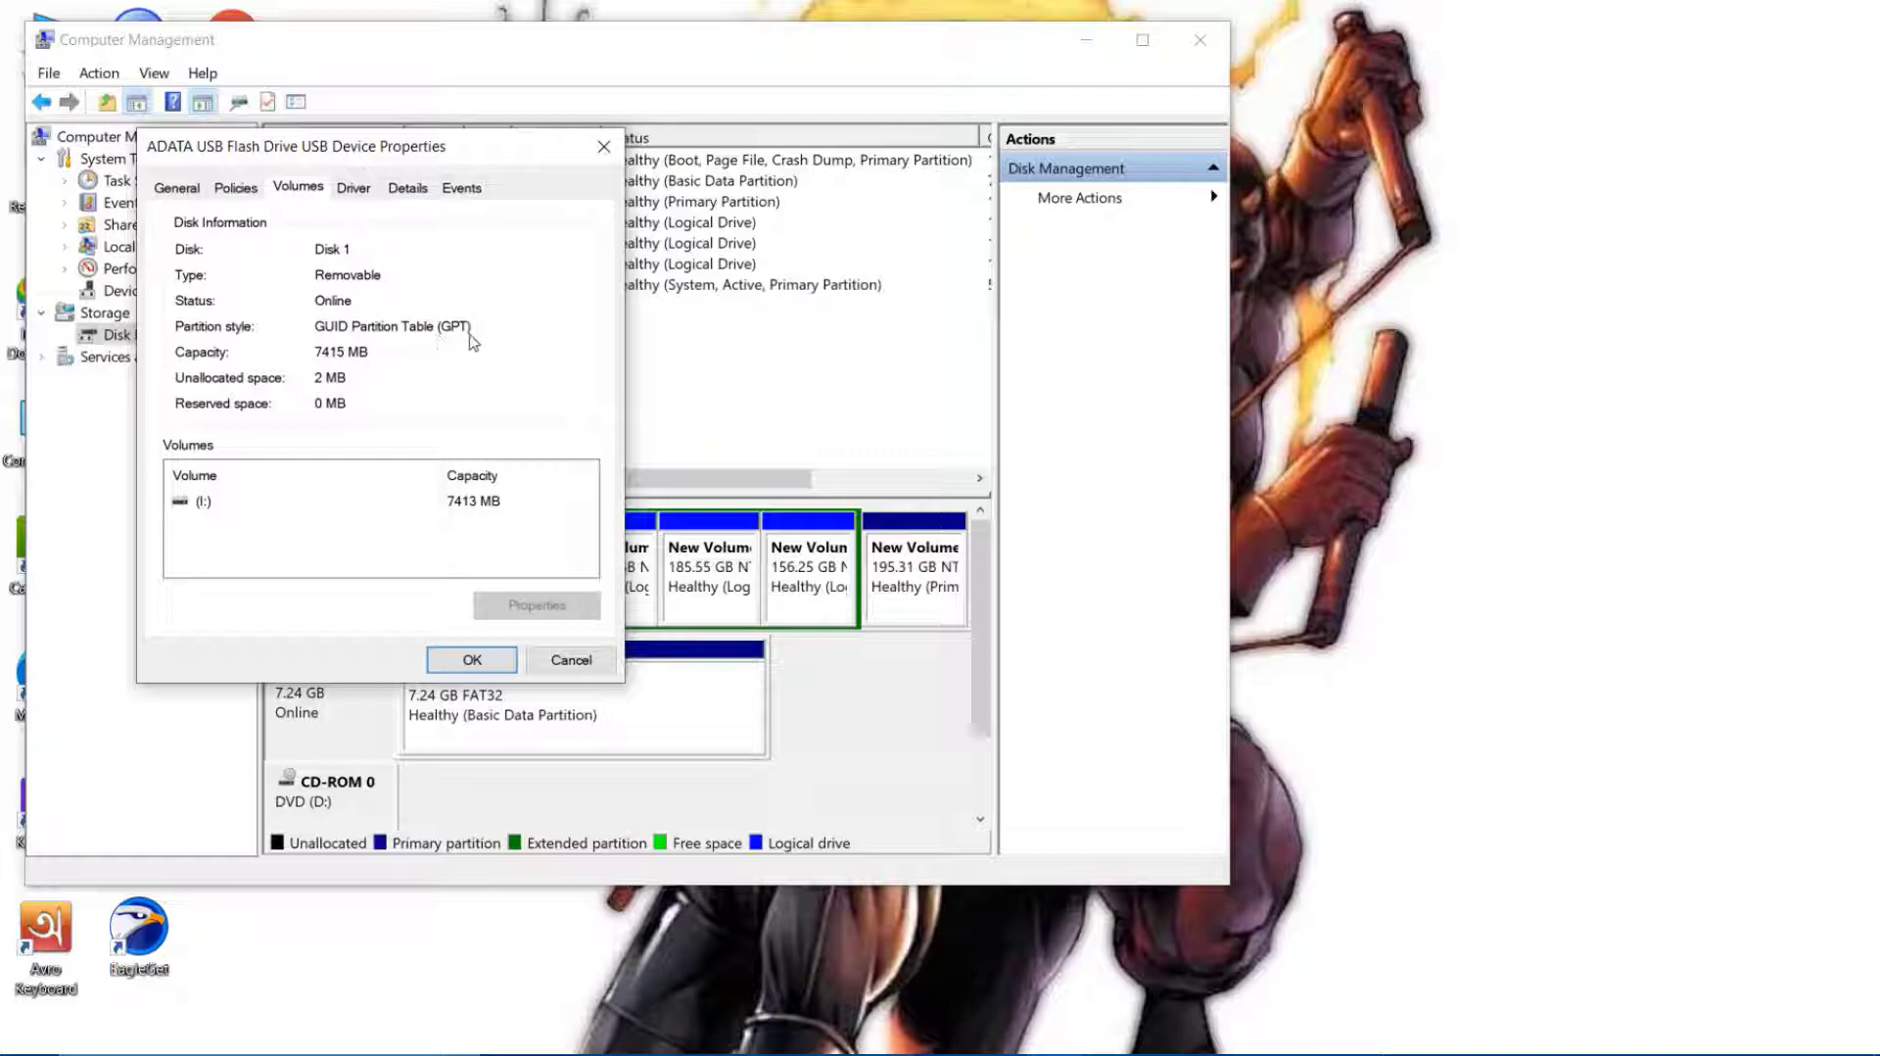
pyautogui.click(478, 658)
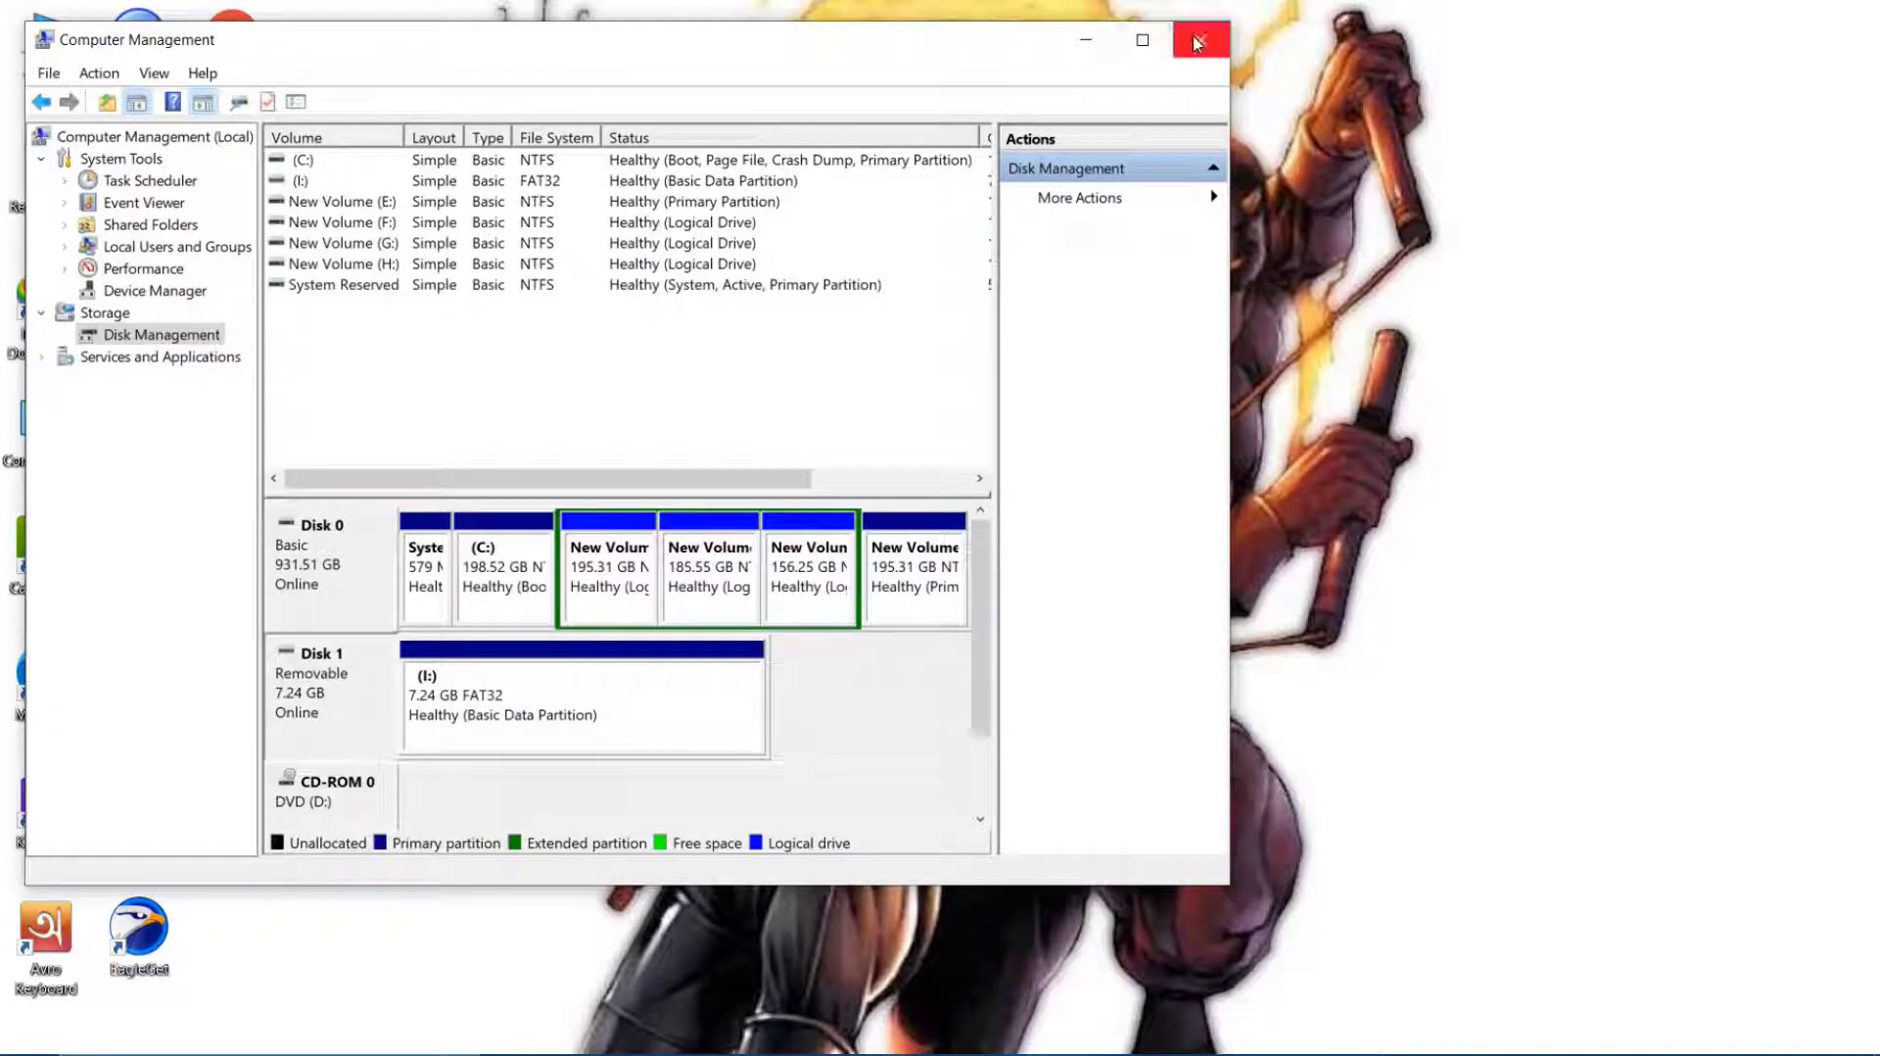
pyautogui.click(1196, 43)
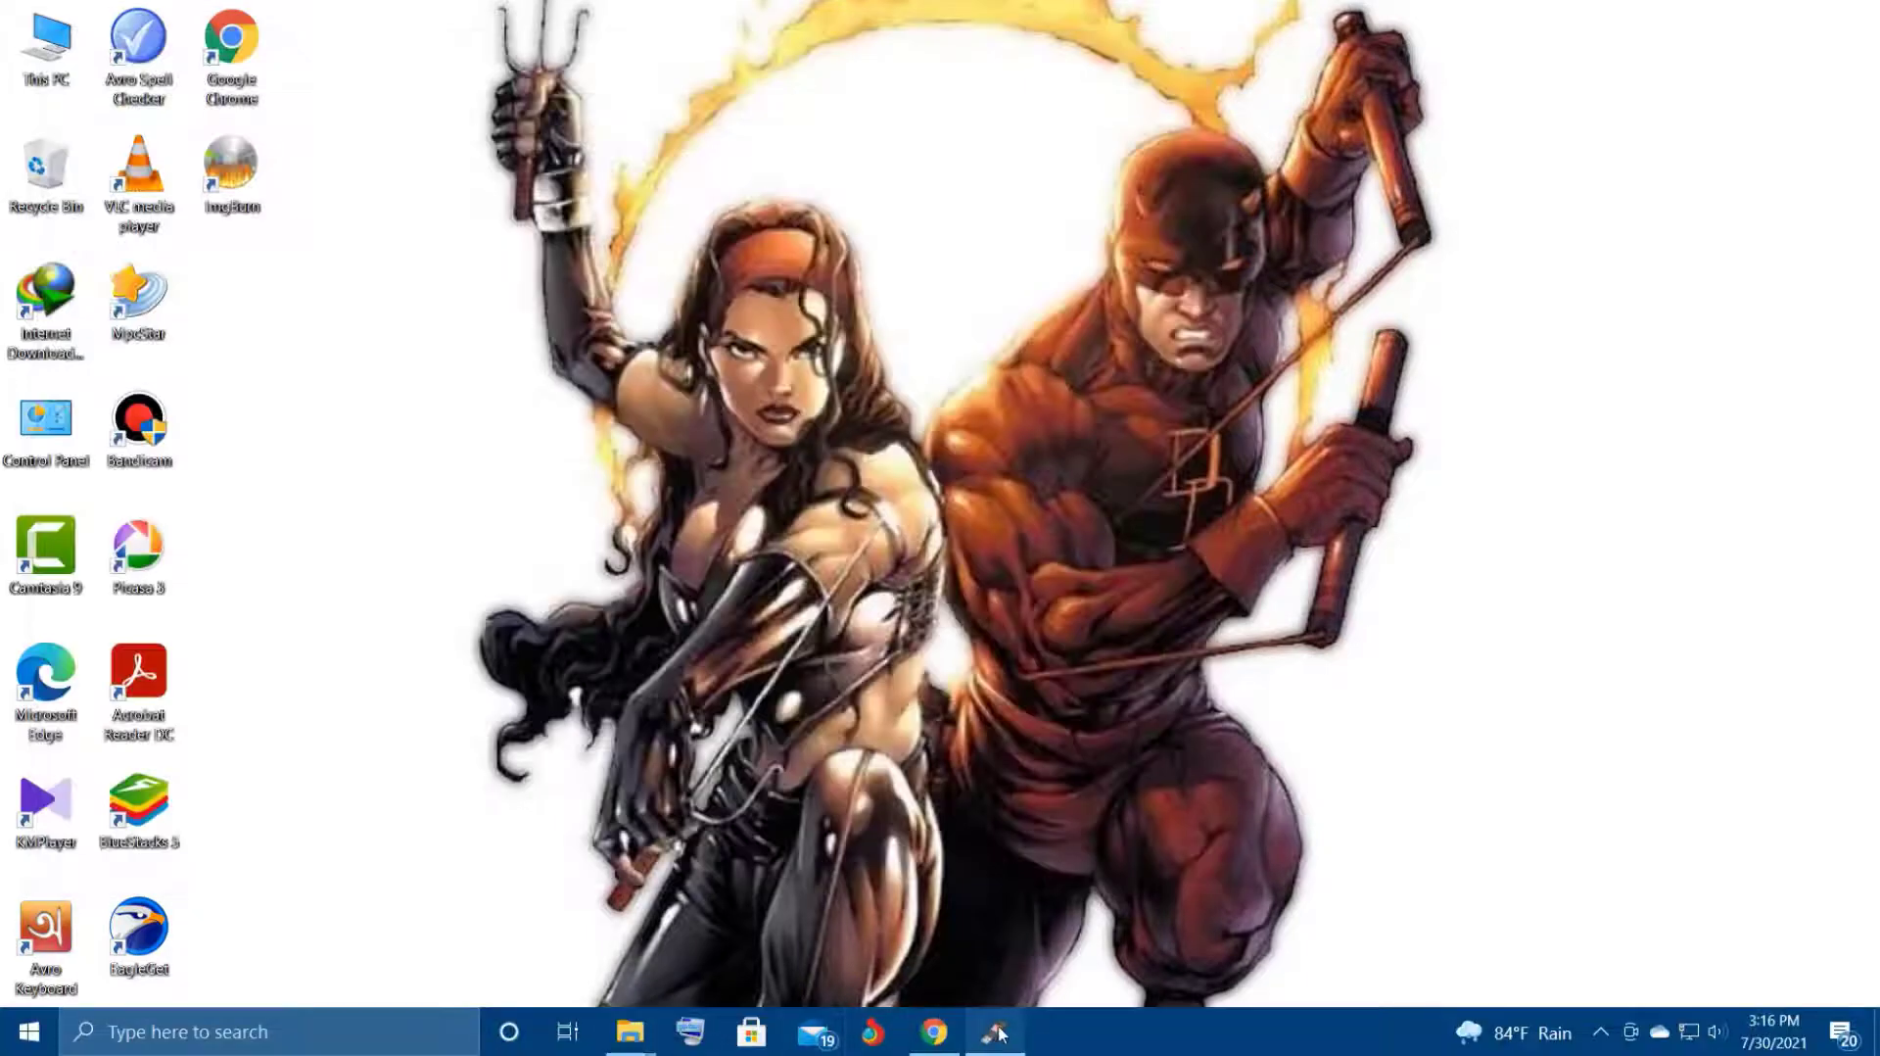
# Step: Switch back to Rufus and start writing Windows.iso to the USB drive, accepting the erasure of all its data
pyautogui.click(996, 1031)
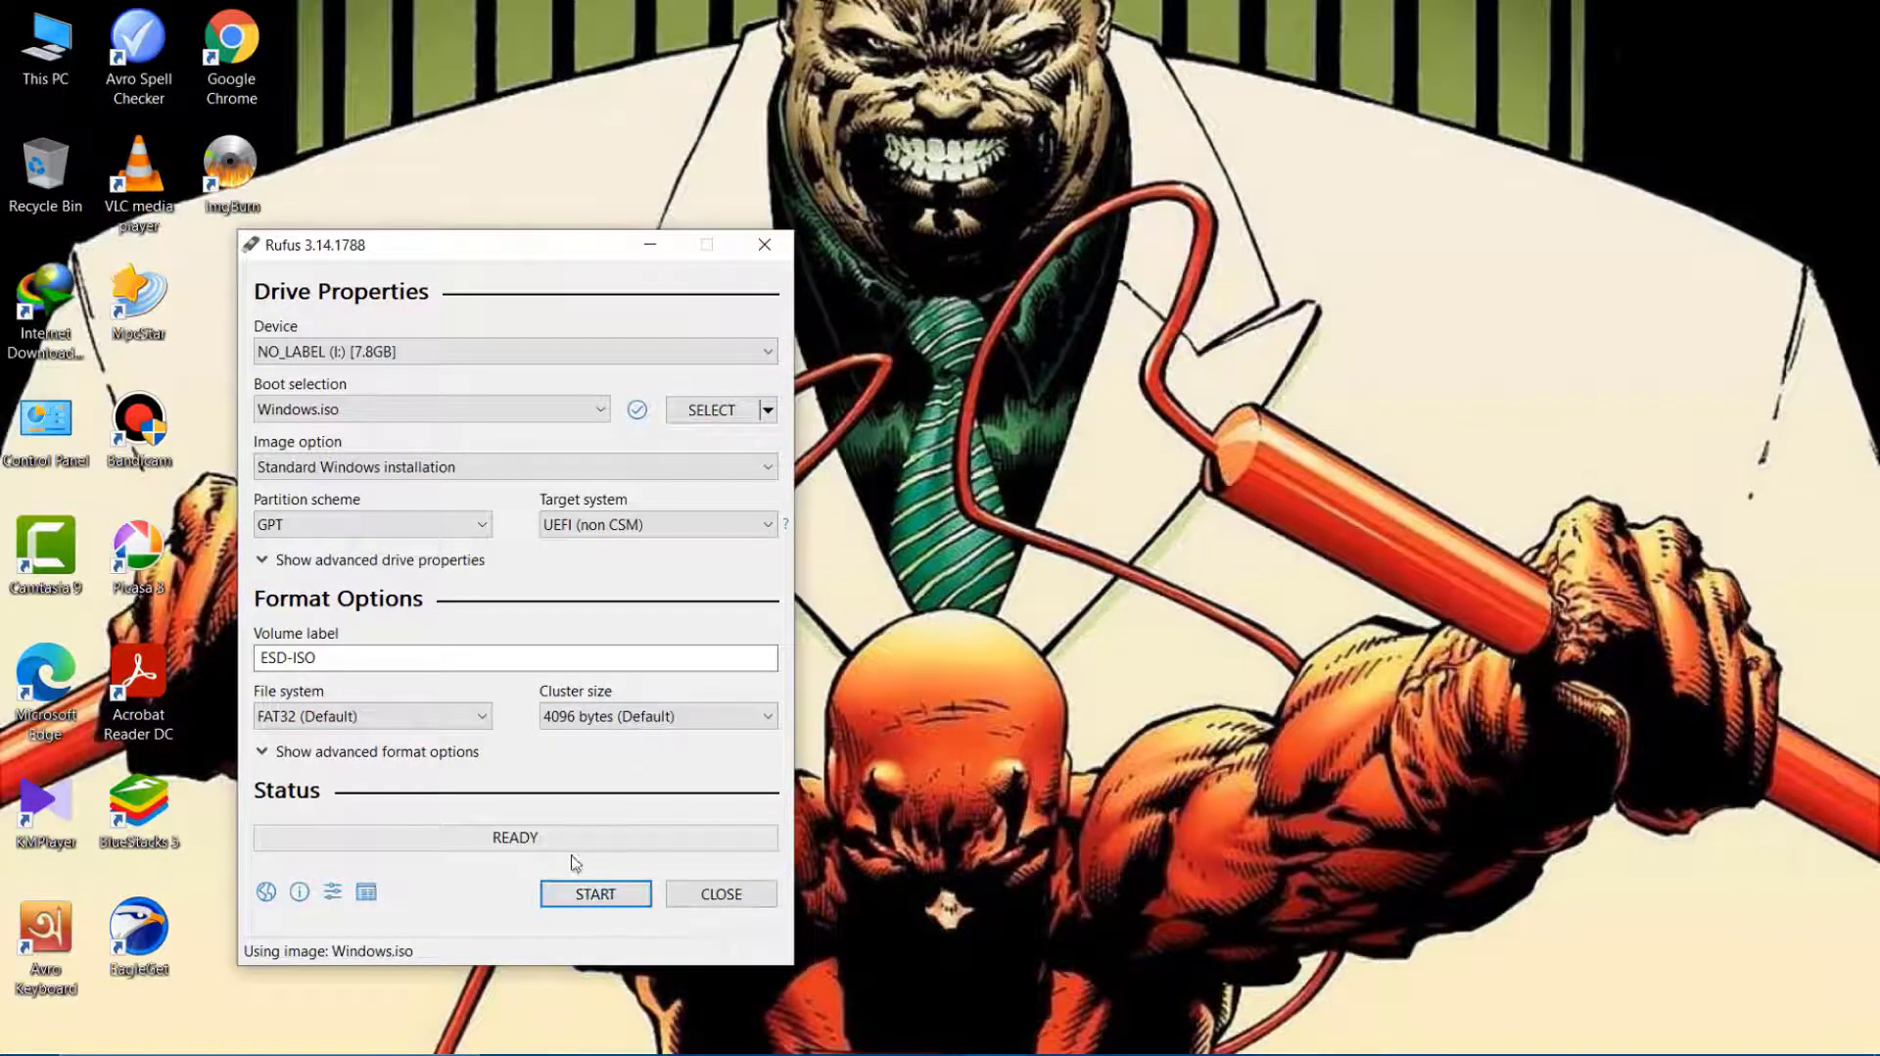
pyautogui.click(582, 889)
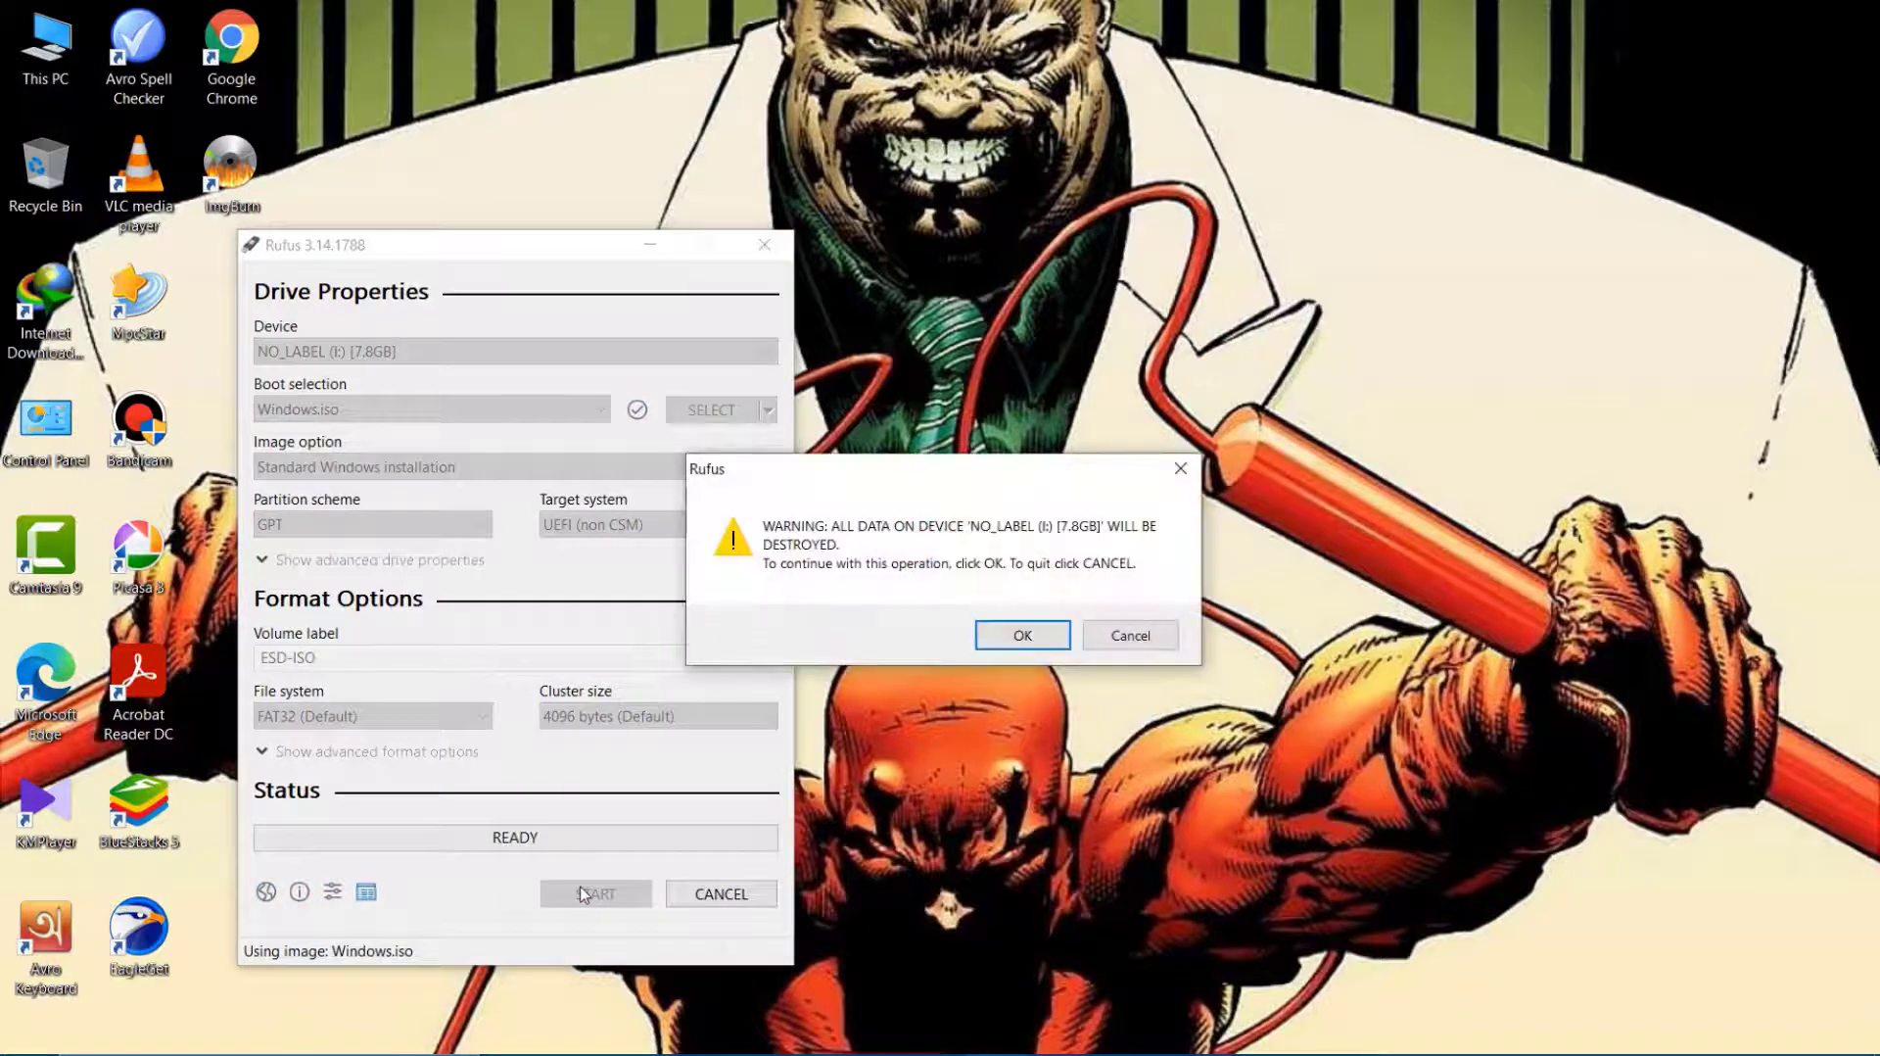
pyautogui.click(1018, 636)
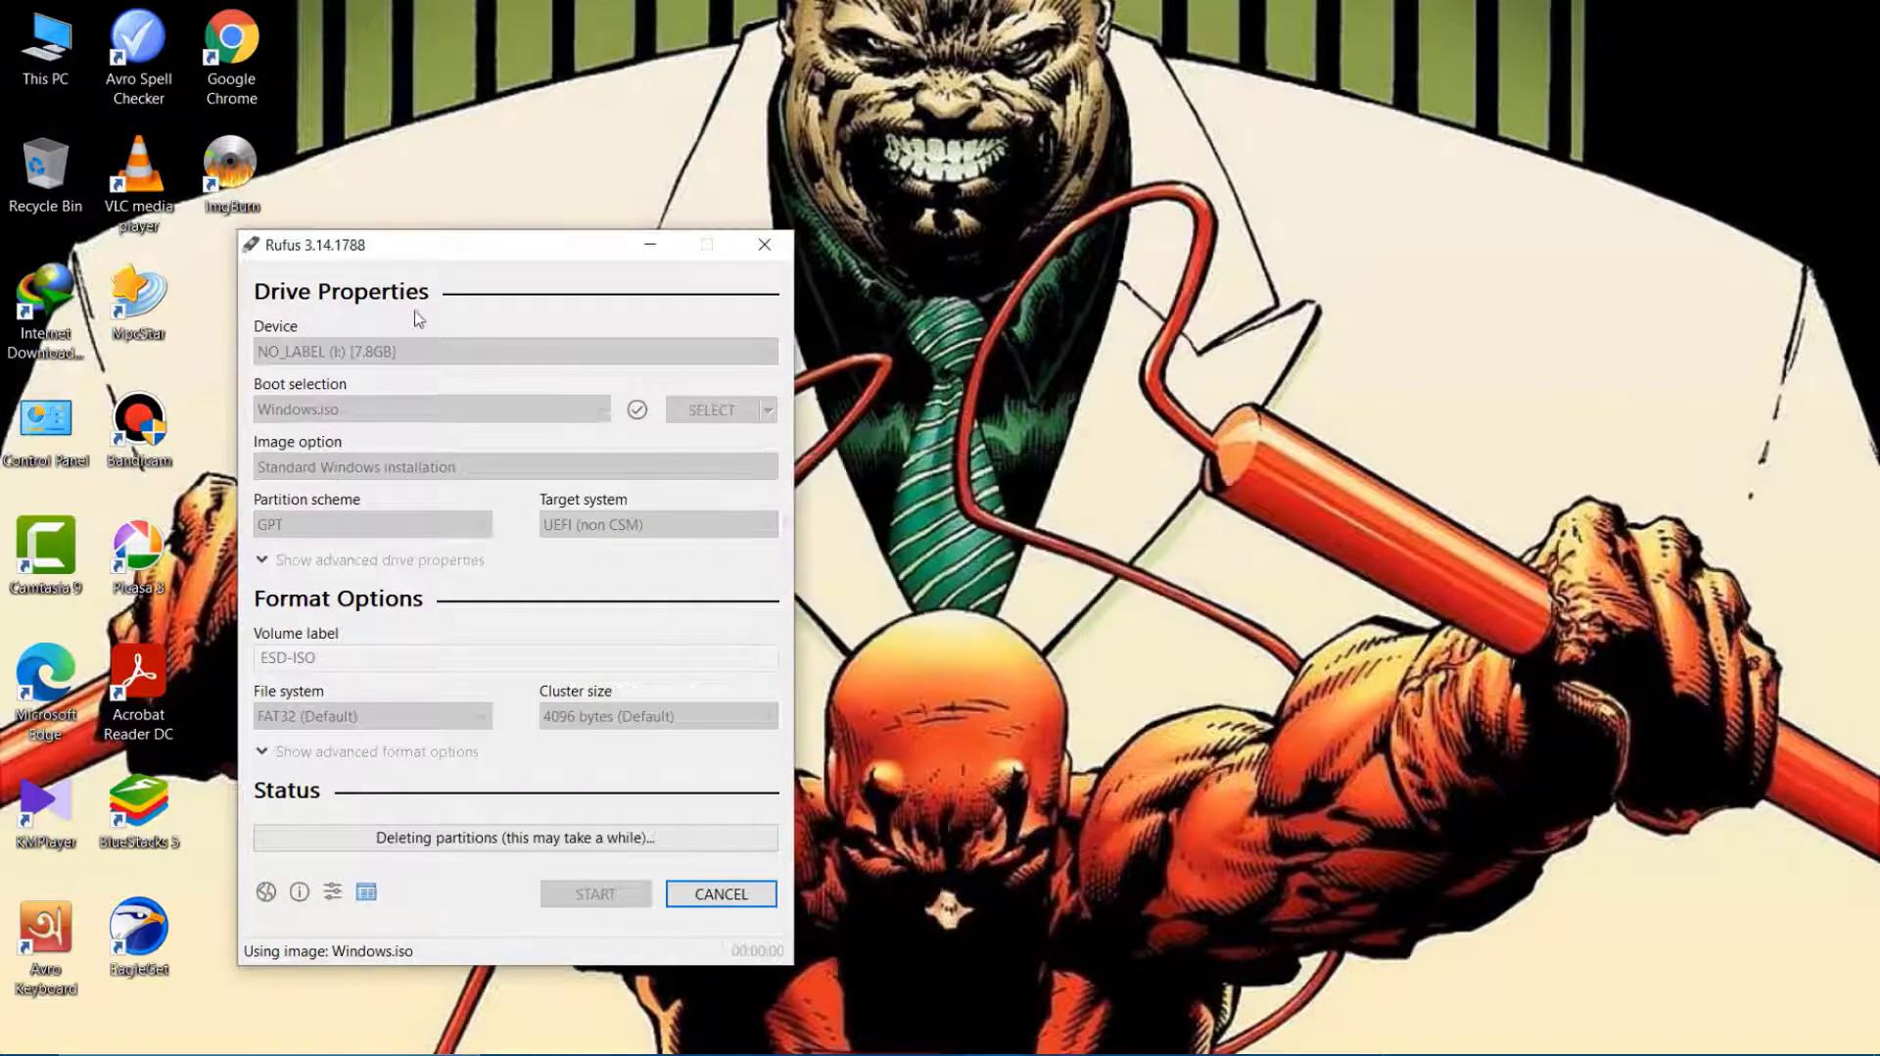
pyautogui.moveTo(455, 251); pyautogui.dragTo(653, 178)
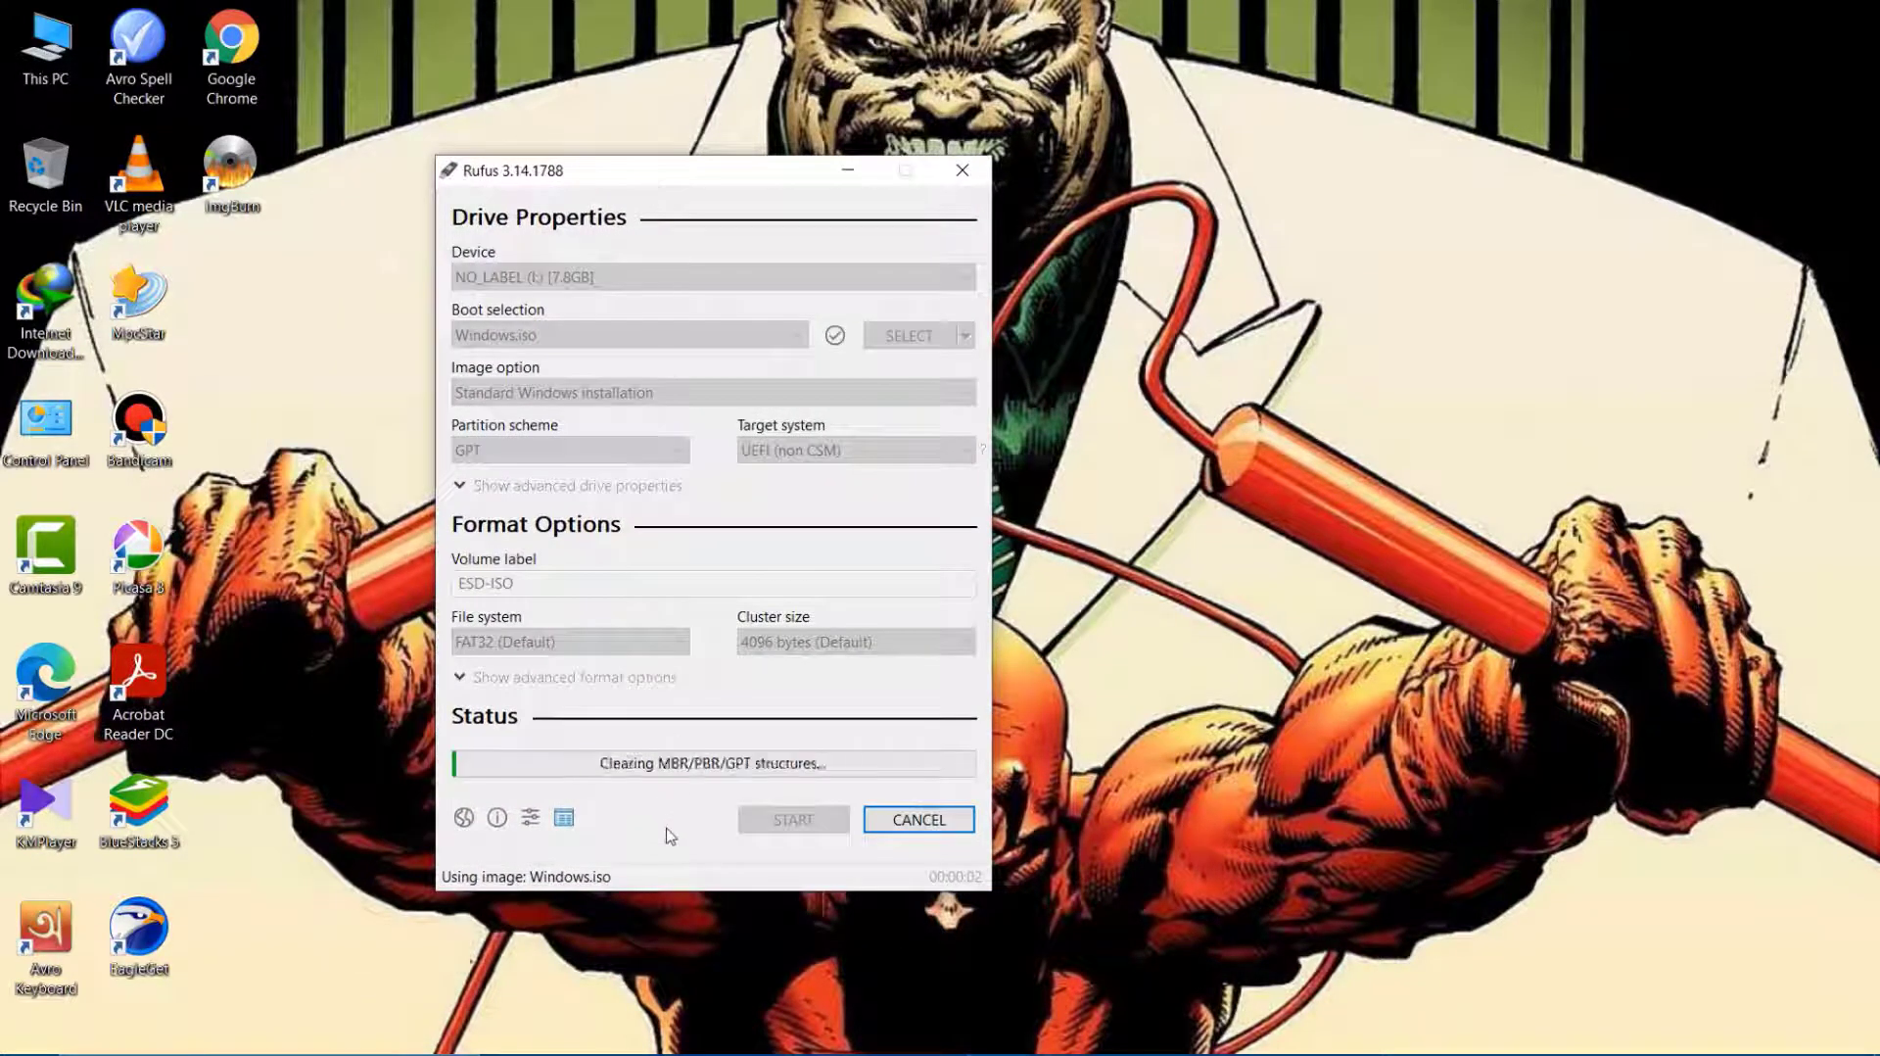